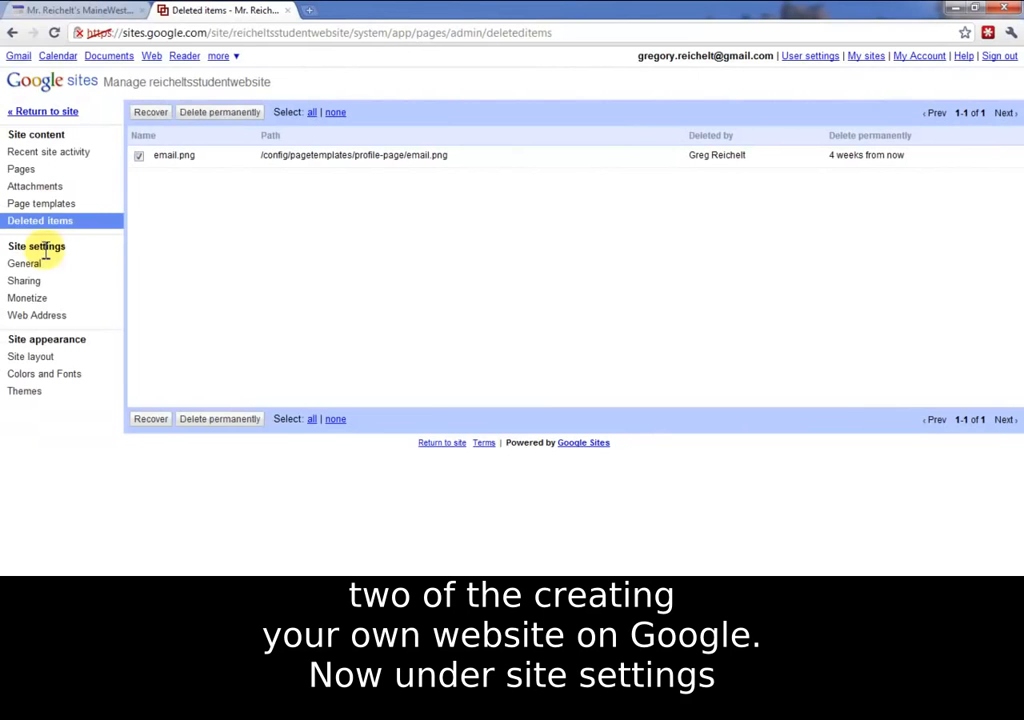
Open the General site settings page under Site settings
left_click(38, 268)
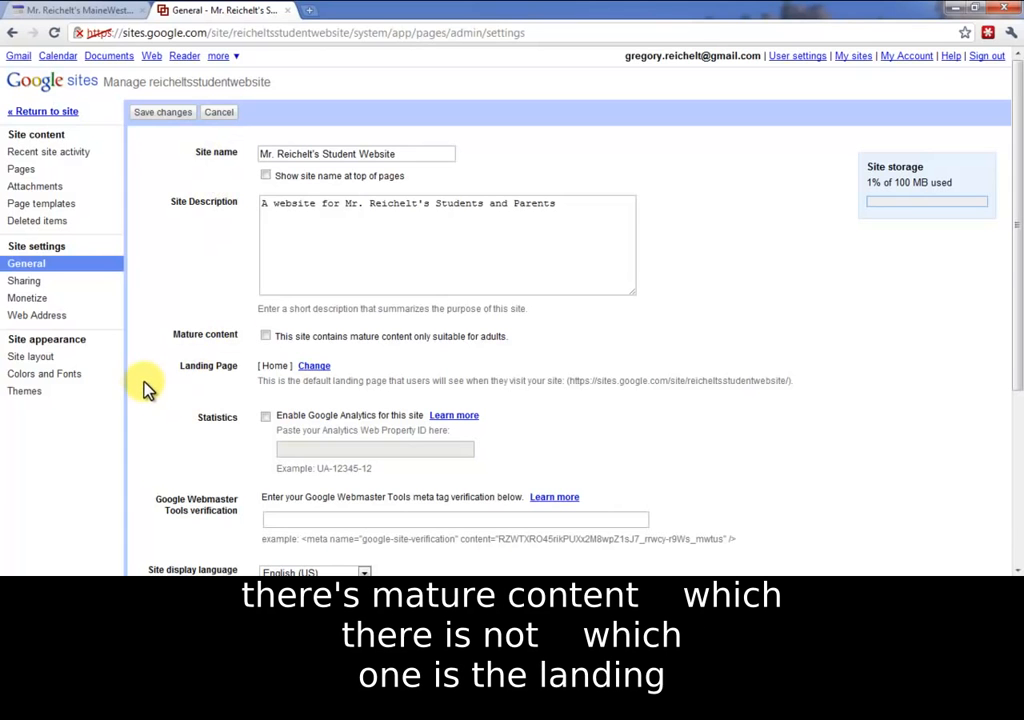
scroll(145, 389, "down", 2)
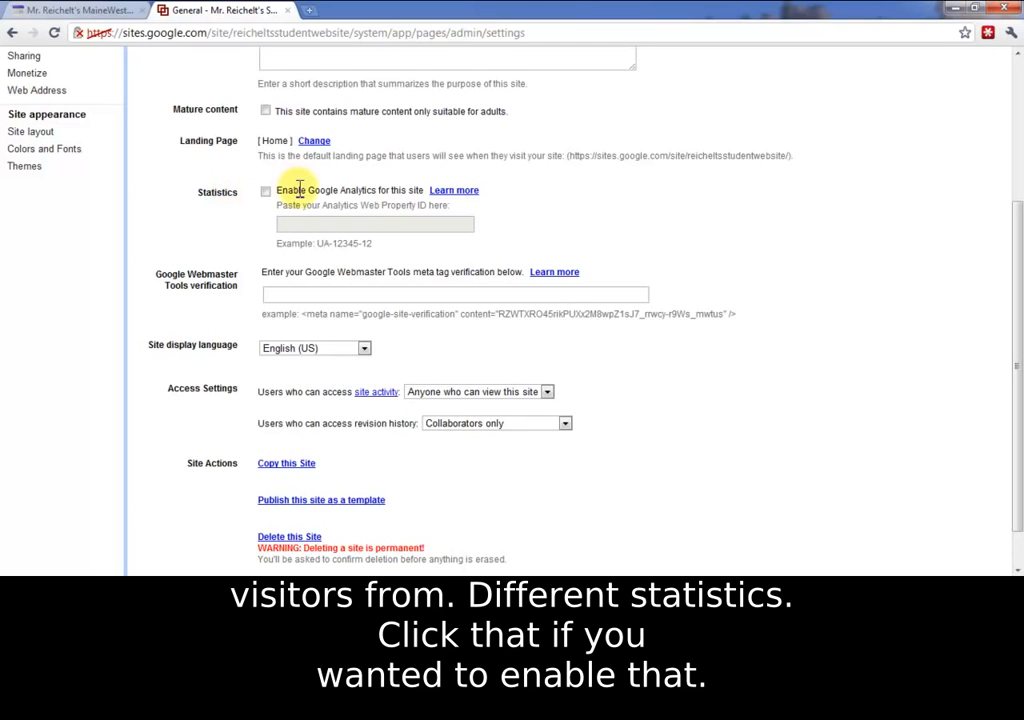
scroll(212, 294, "down", 1)
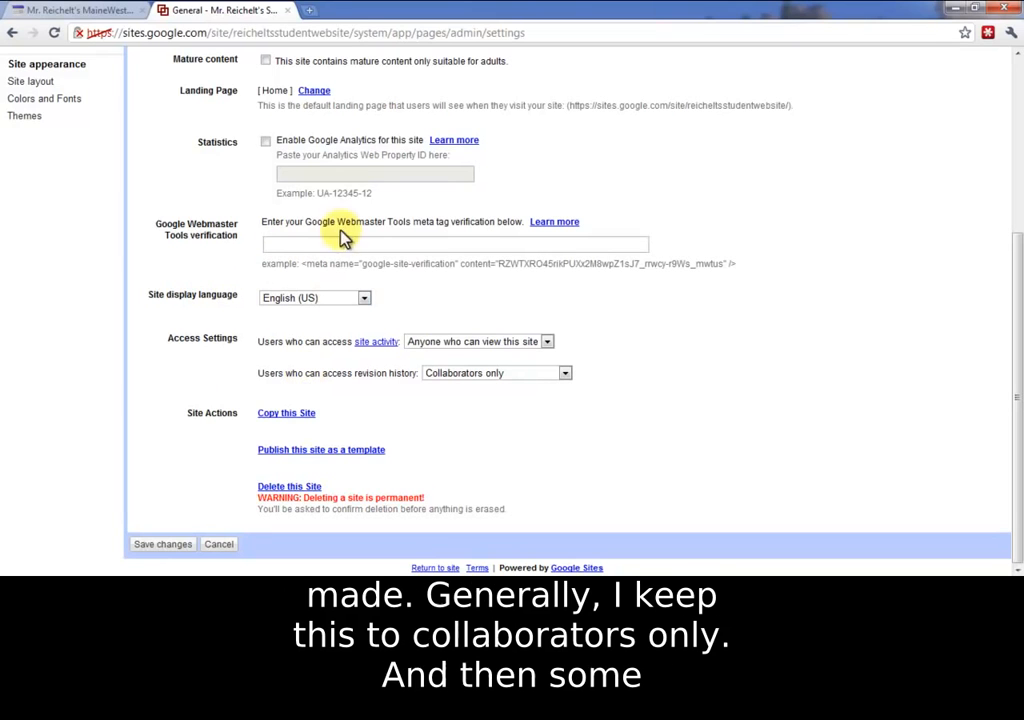
Limit revision history access to collaborators only
left_click(481, 380)
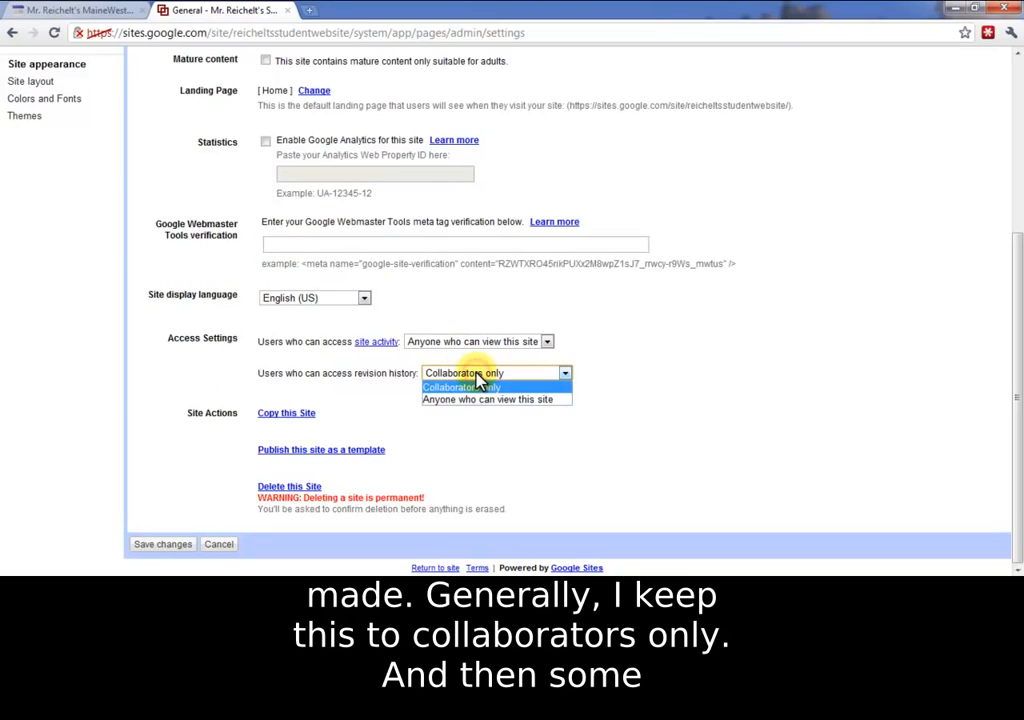
left_click(480, 385)
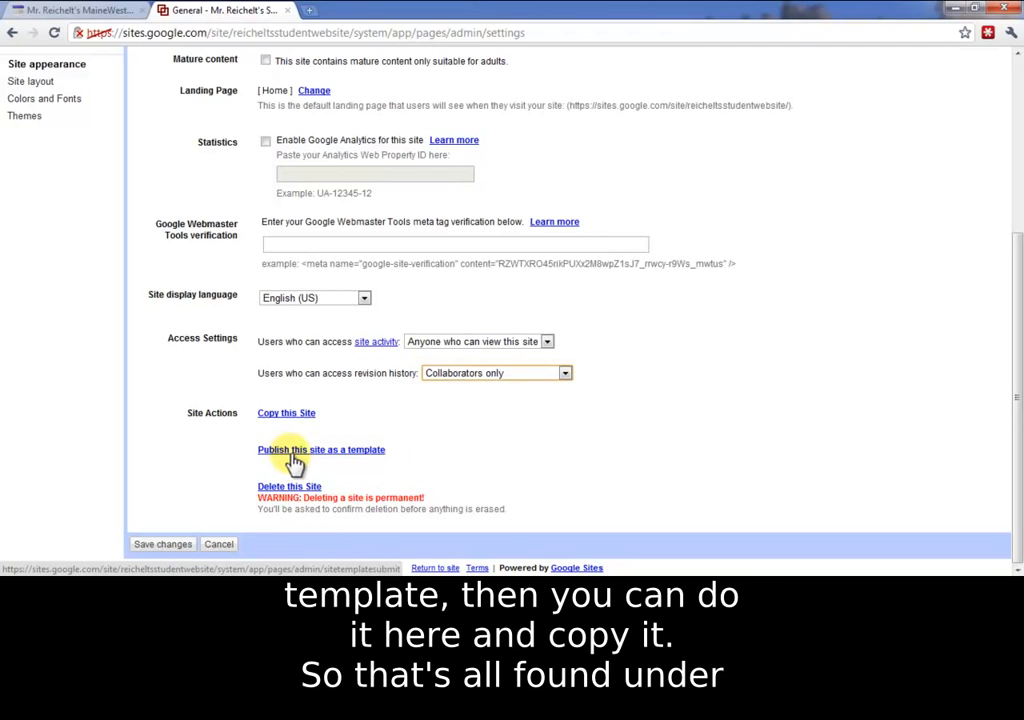
scroll(480, 478, "up", 3)
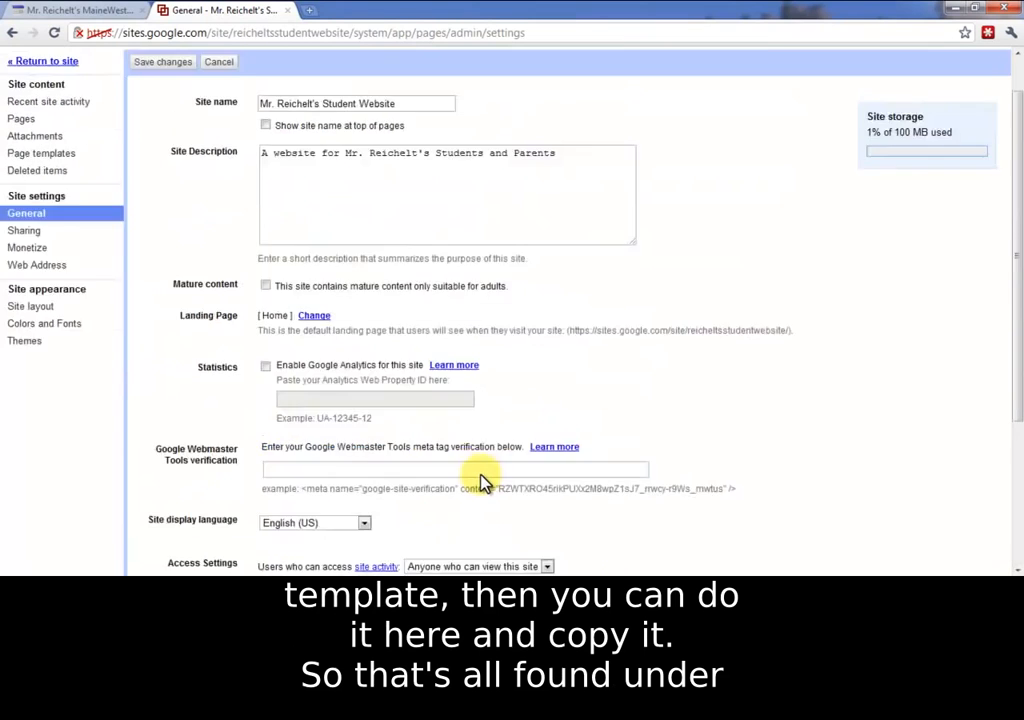
scroll(478, 466, "down", 3)
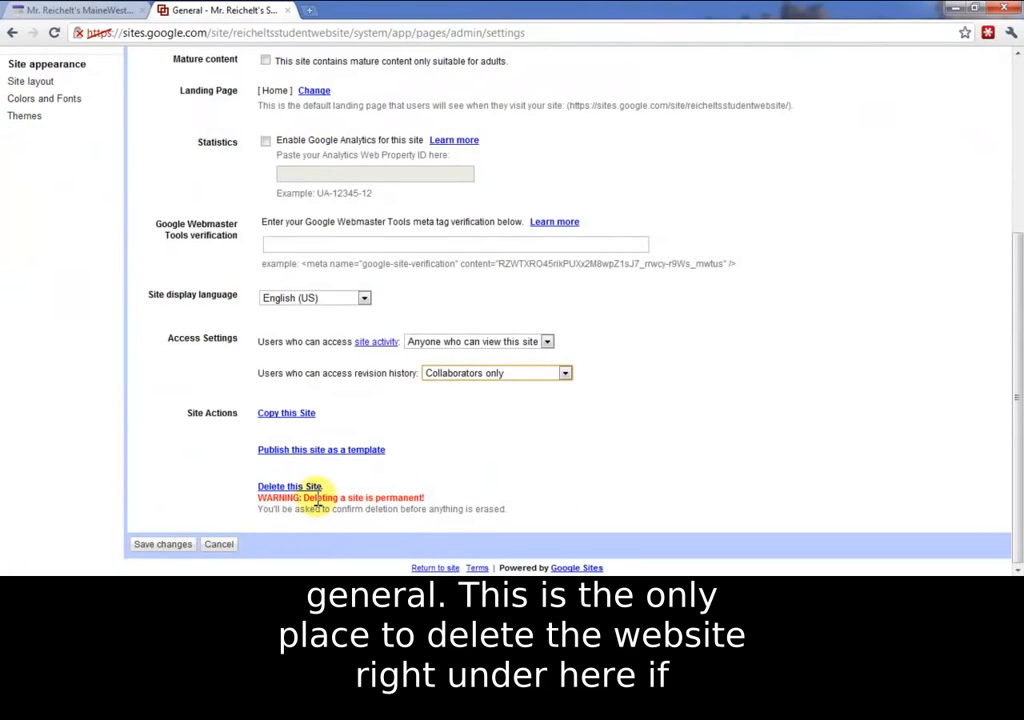
Open the site's Sharing settings
scroll(318, 495, "up", 3)
scroll(320, 497, "down", 3)
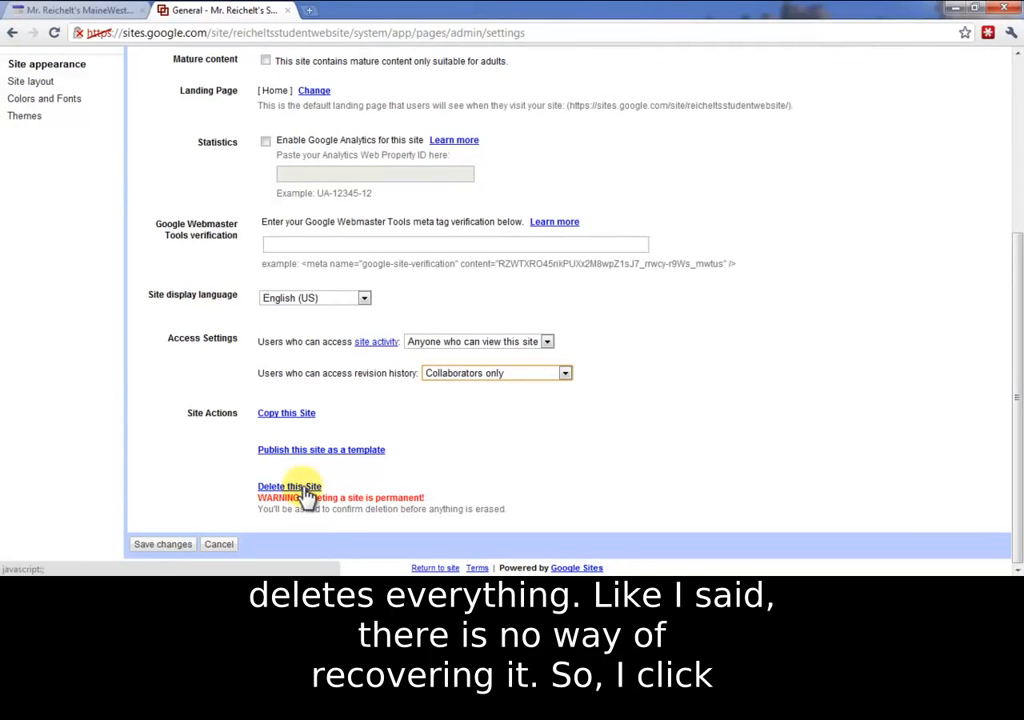
scroll(343, 391, "up", 3)
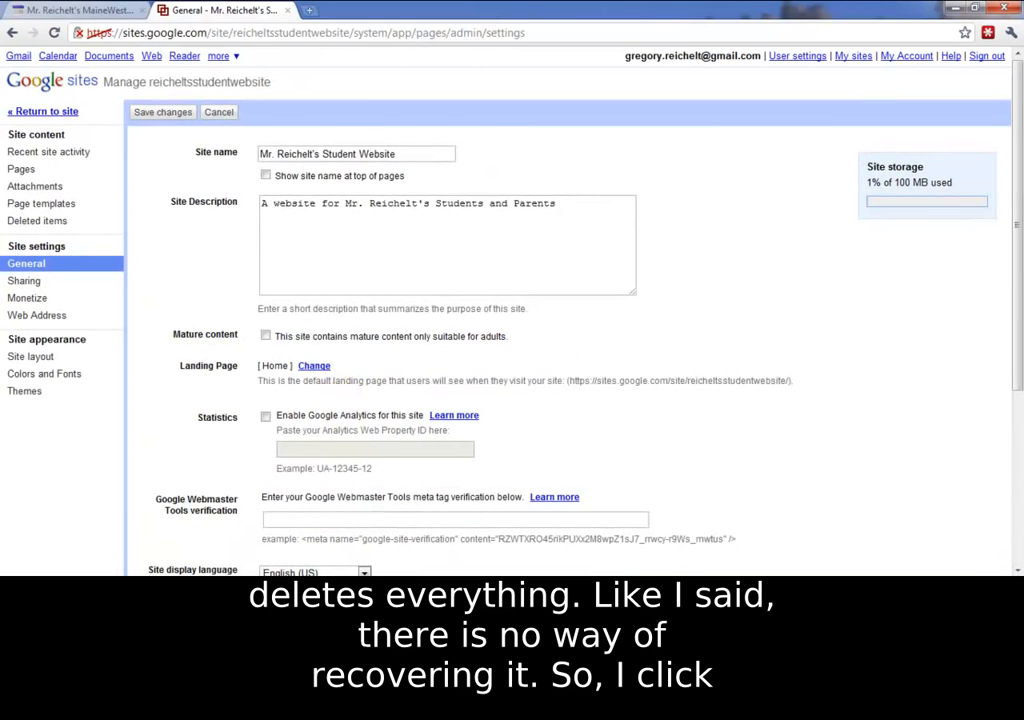
left_click(48, 284)
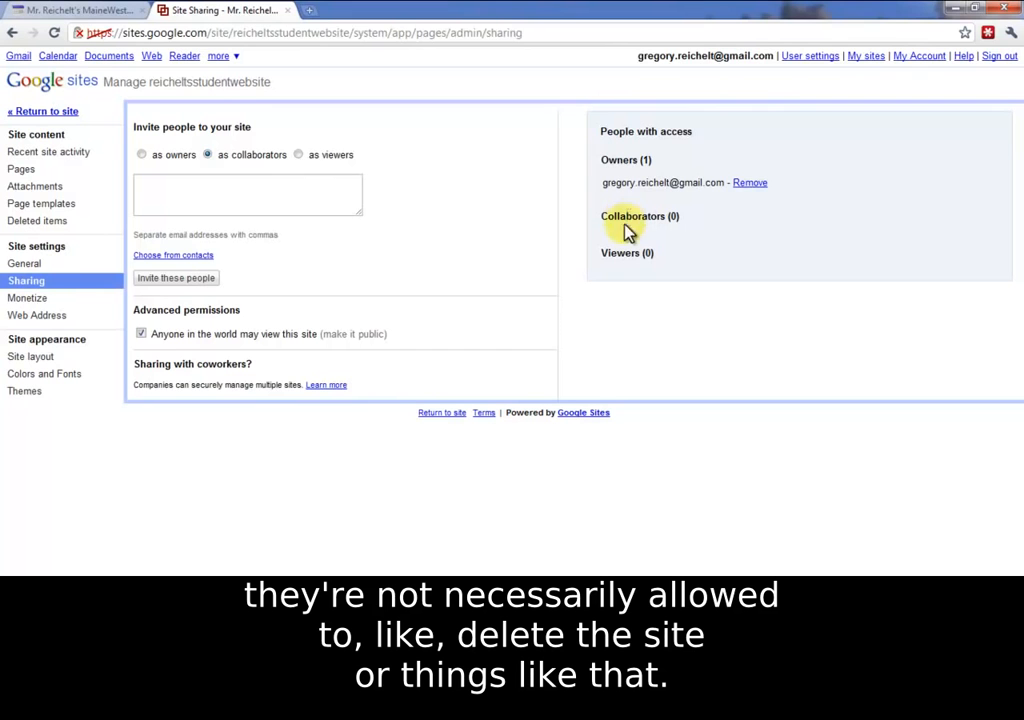
Open the Monetize page with the AdSense setup wizard
left_click(47, 300)
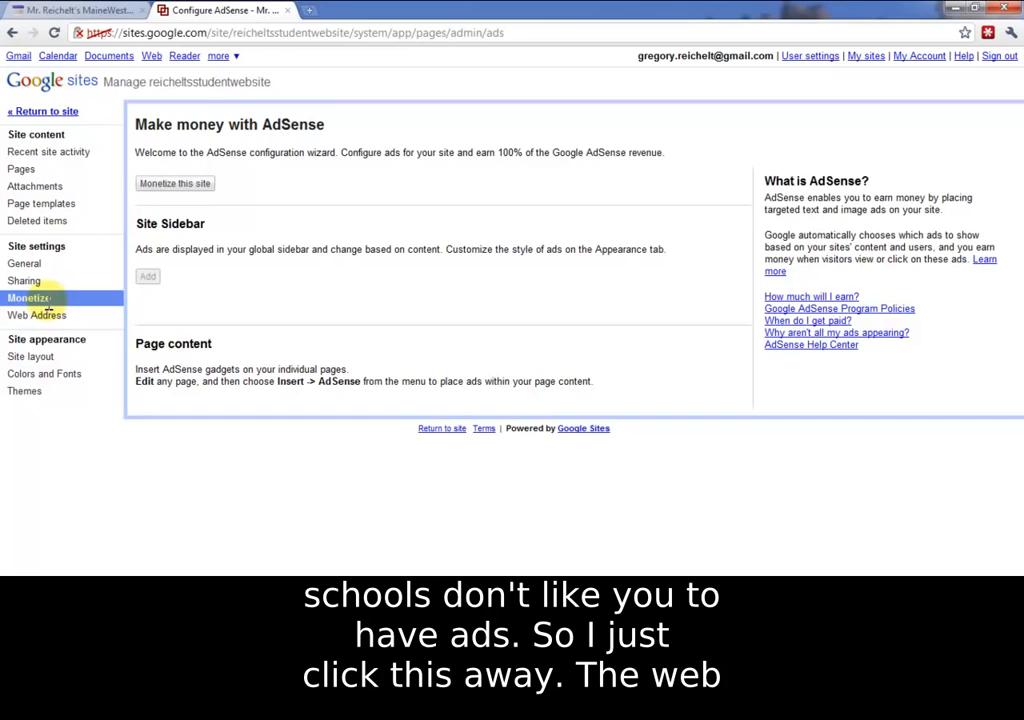
View the live site at its default sites.google.com address, then return to Web Address settings
left_click(47, 315)
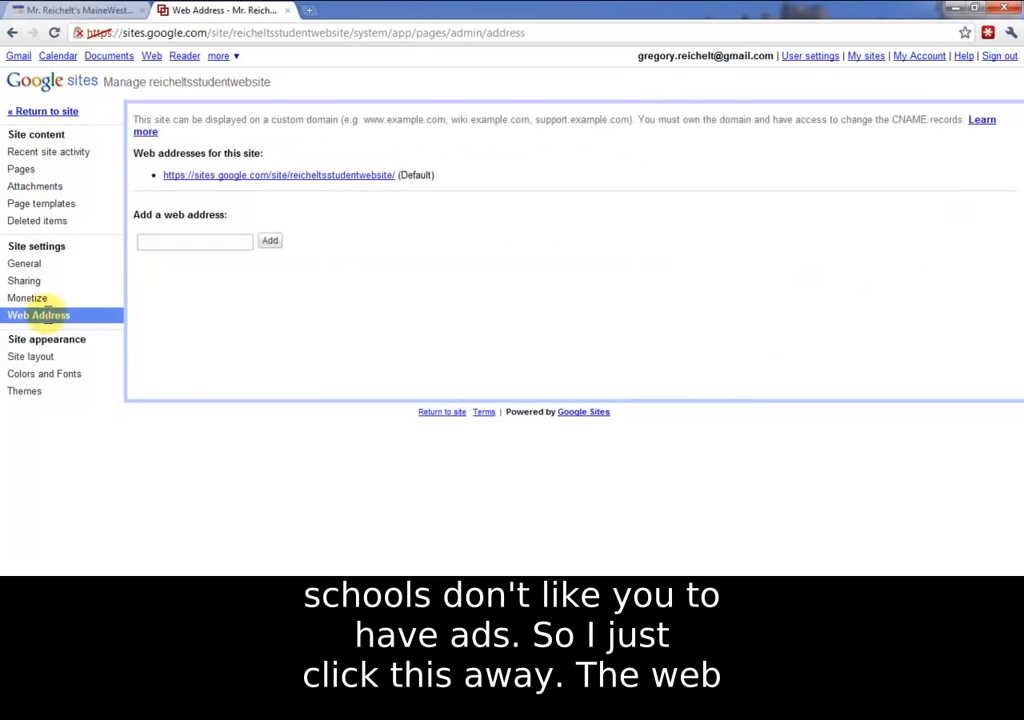
left_click(228, 184)
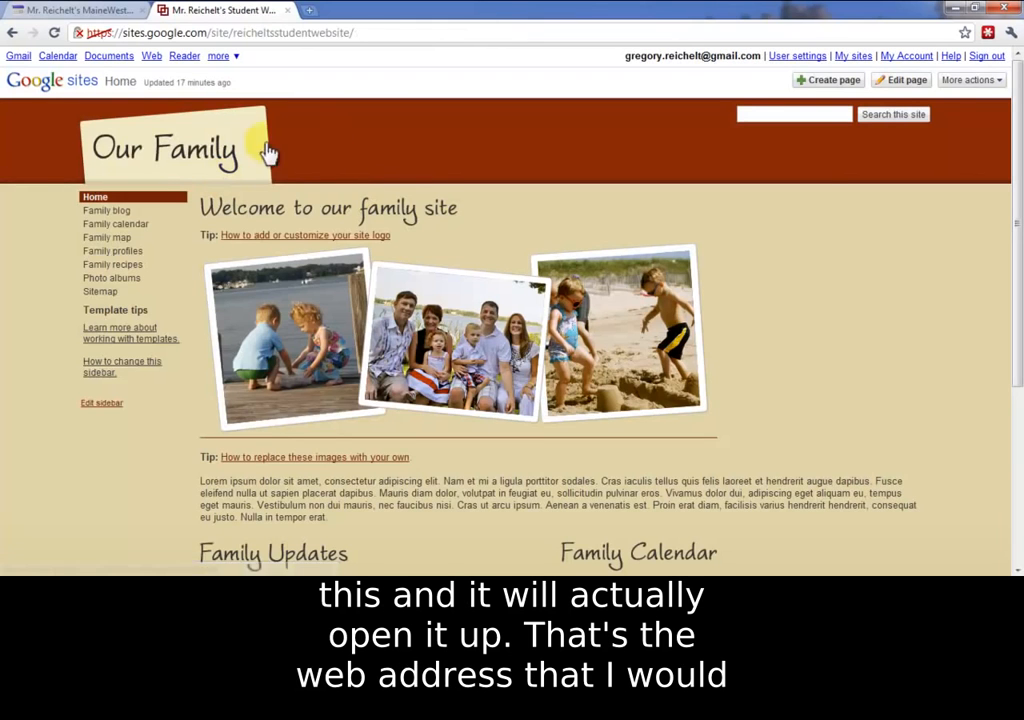
left_click(9, 38)
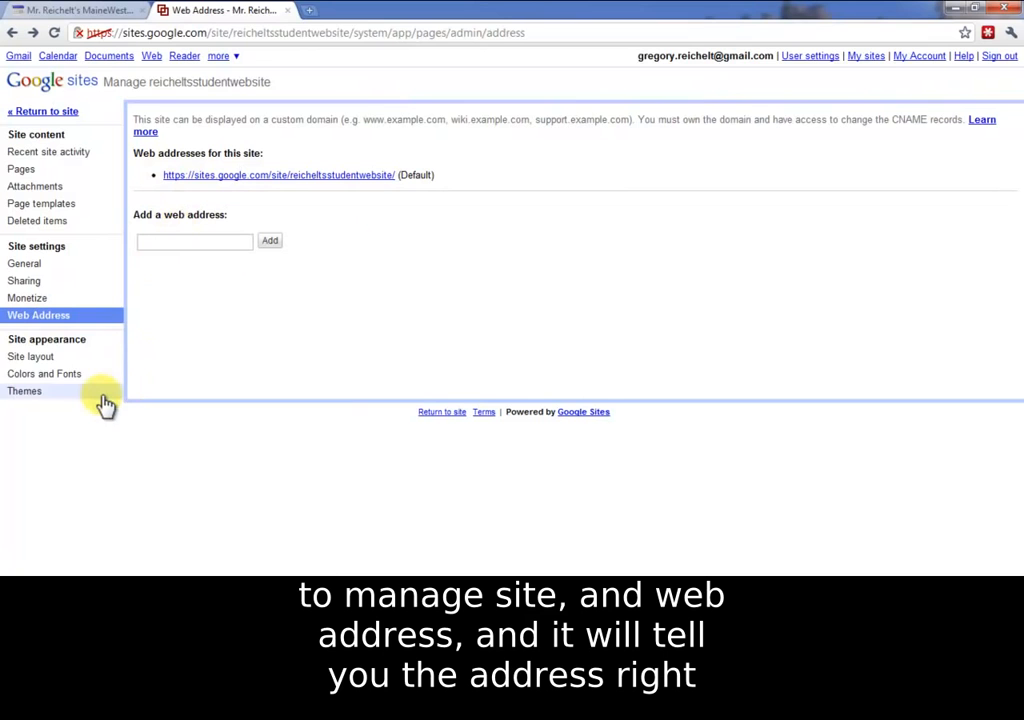
Open Colors and Fonts under Site appearance, showing the Blank Slate base theme
left_click(40, 362)
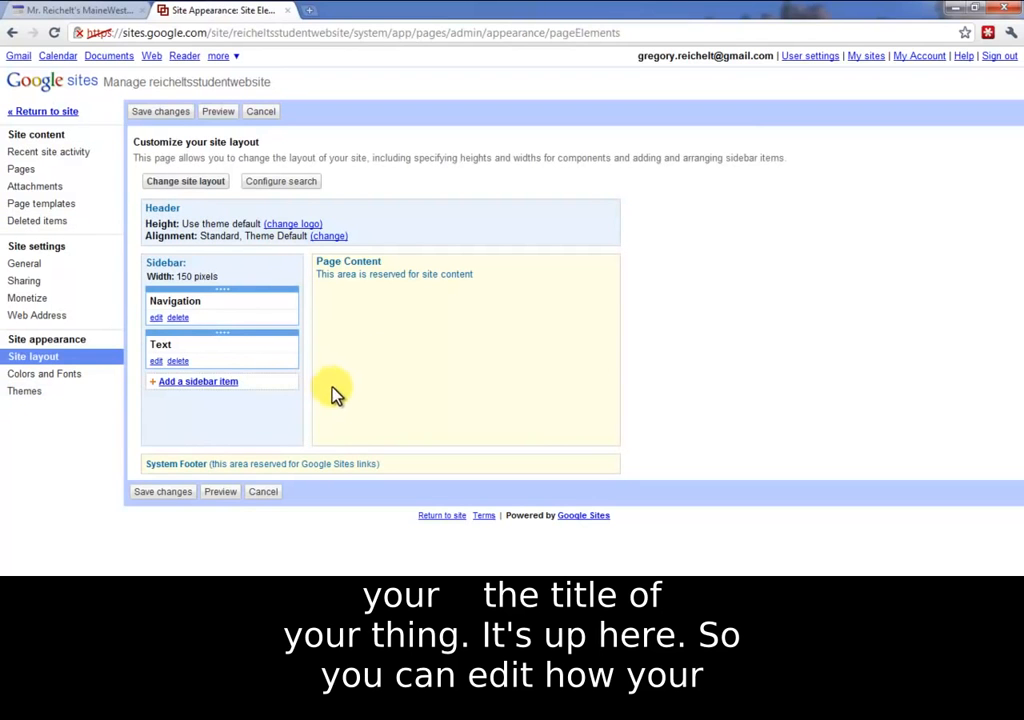
left_click(74, 380)
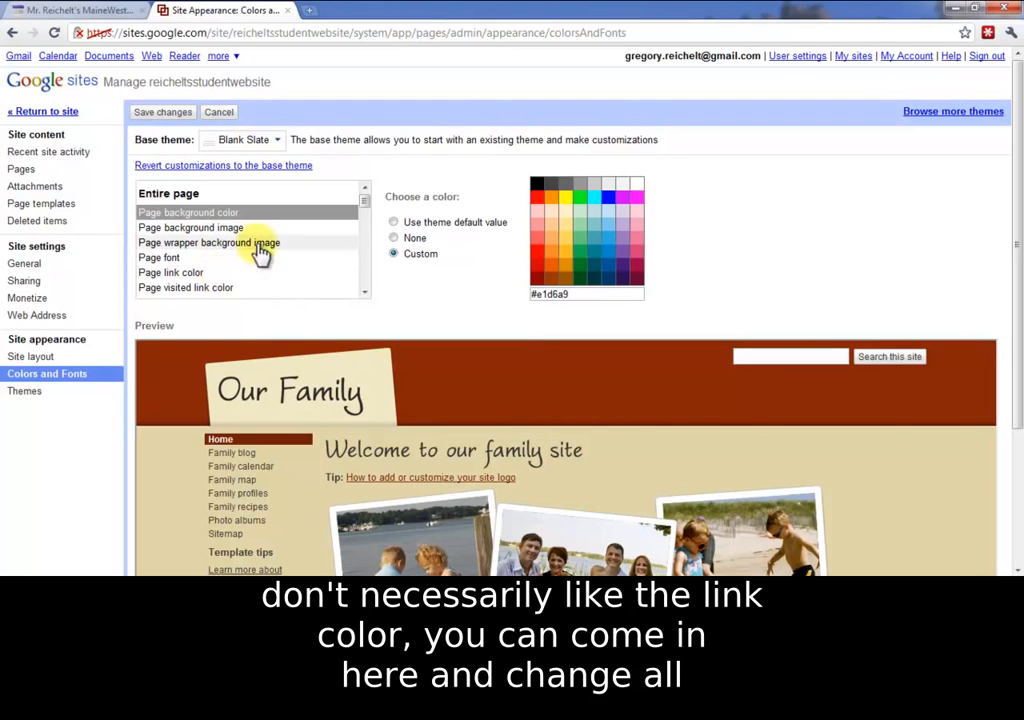
scroll(275, 292, "down", 3)
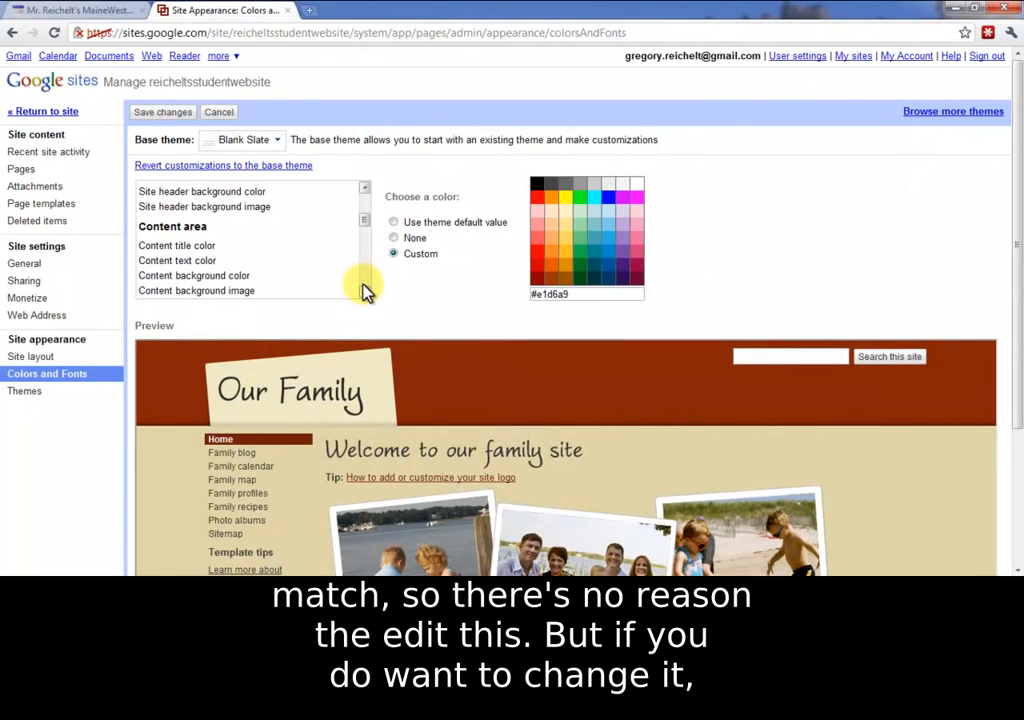
Browse the Themes gallery, then return to the Site layout page
left_click(74, 394)
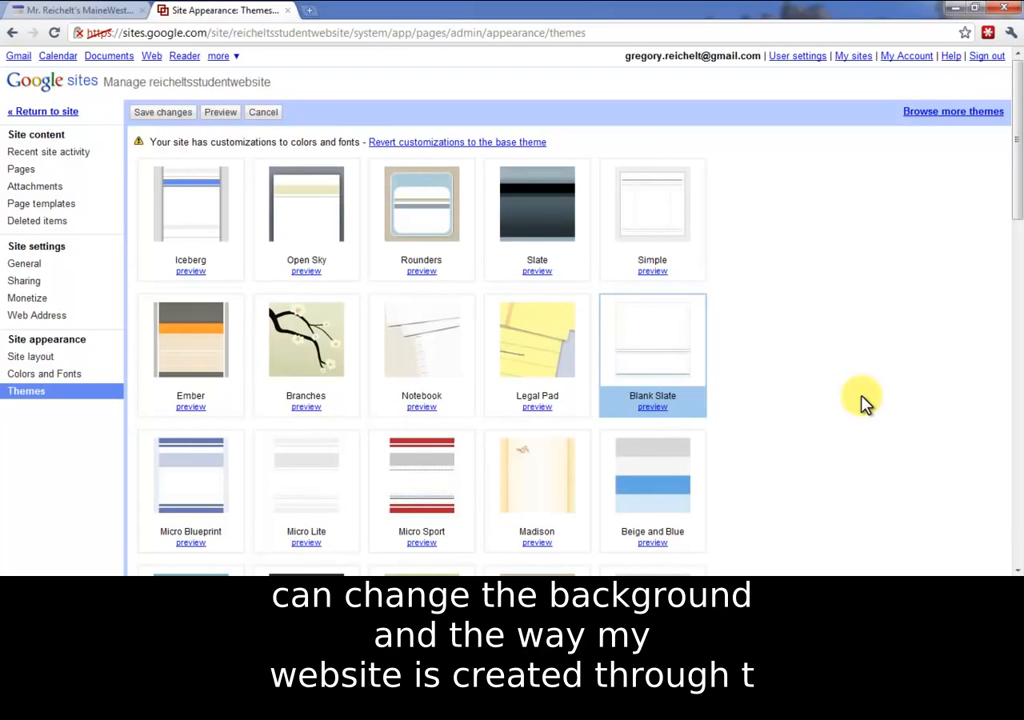
scroll(777, 373, "down", 4)
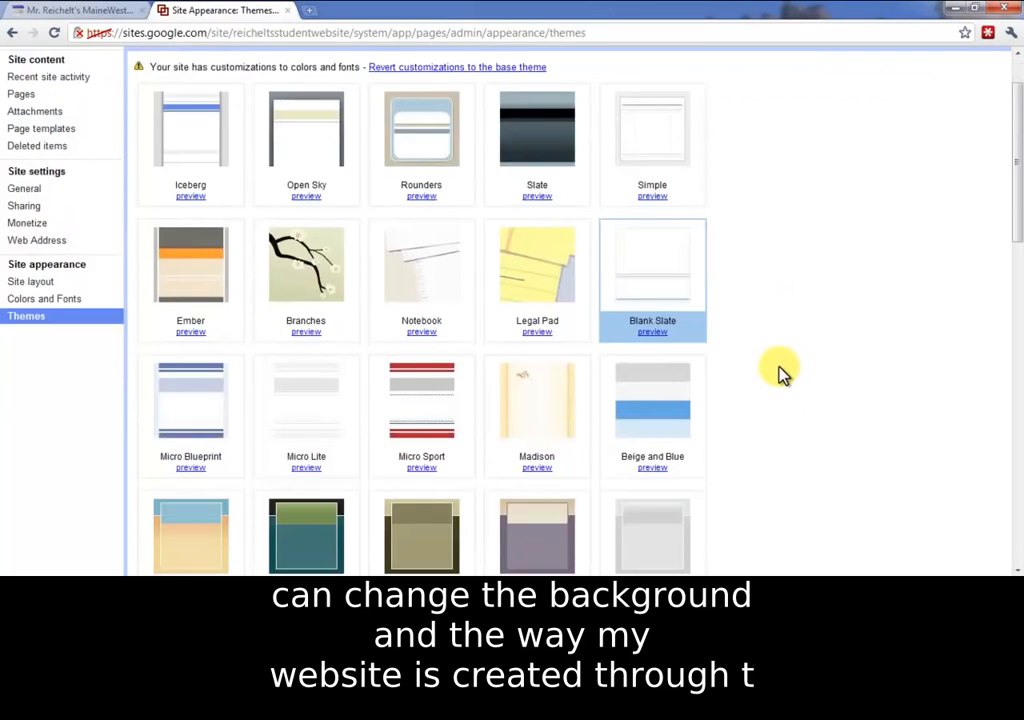
scroll(766, 393, "down", 3)
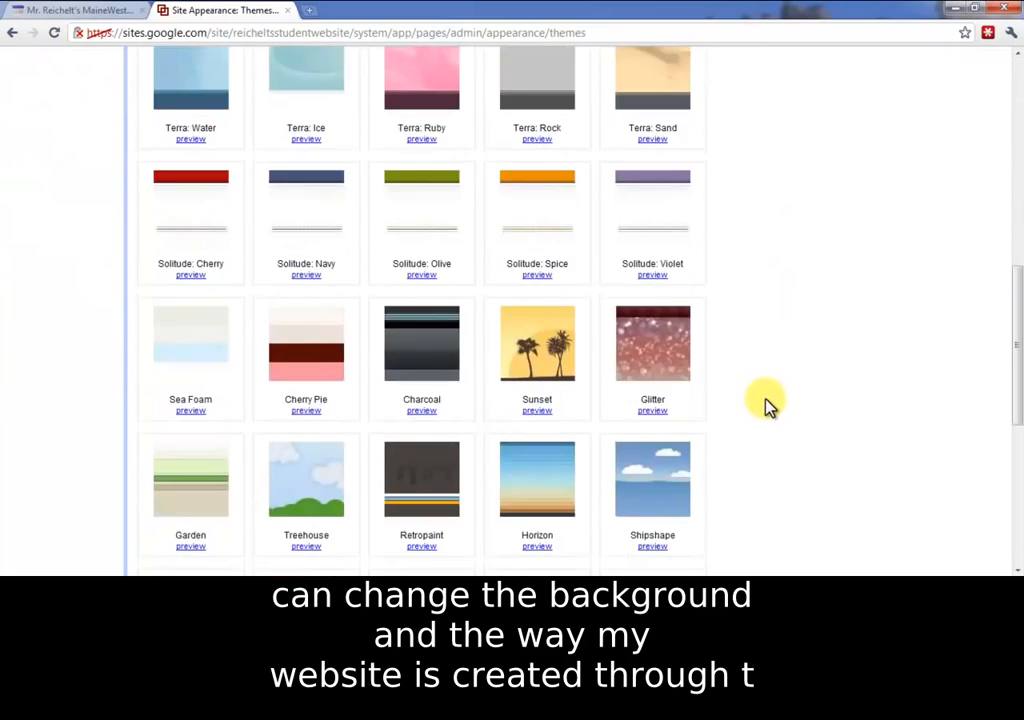
scroll(773, 398, "up", 7)
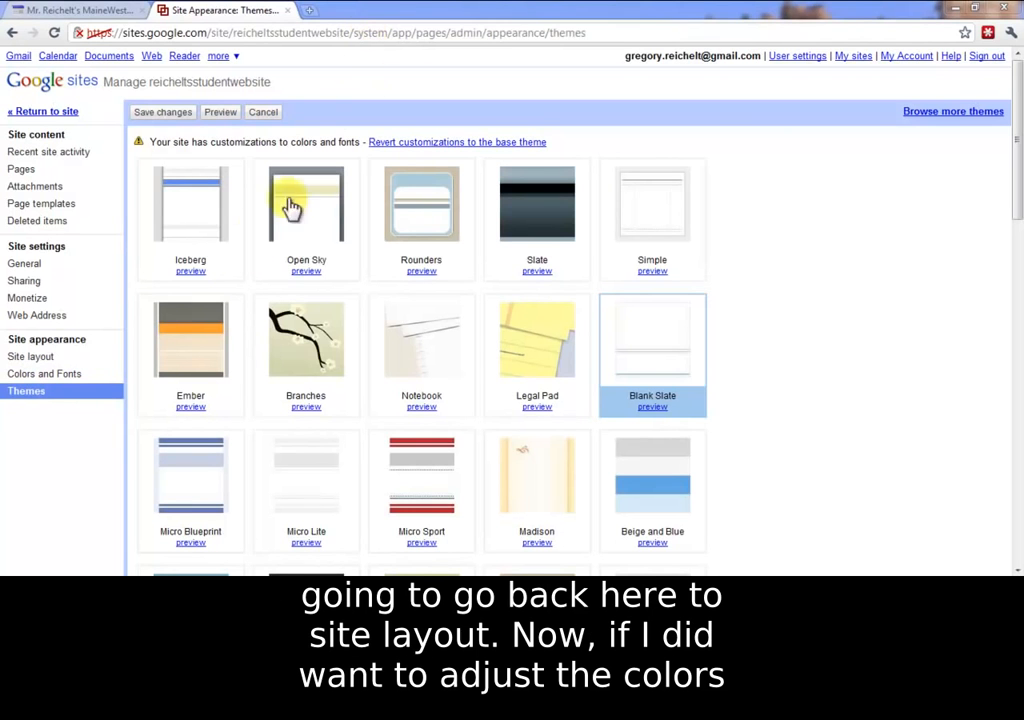
left_click(85, 360)
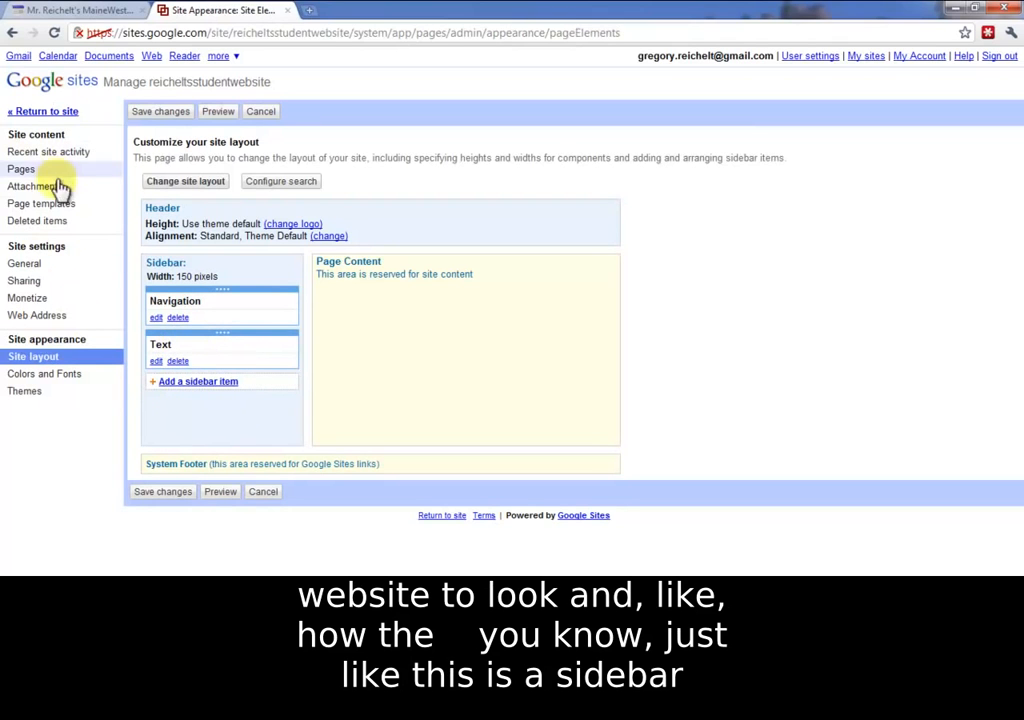
Drag the sidebar's Text box above Navigation, leaving Navigation's settings unchanged
left_click(186, 345)
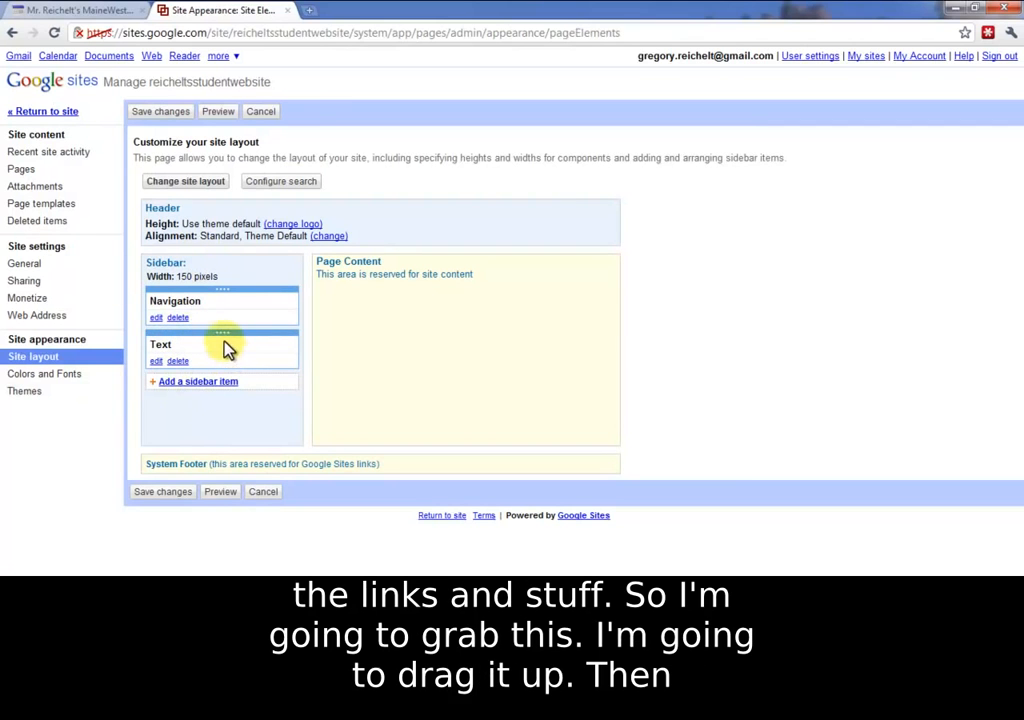
left_click_drag(221, 333, 217, 299)
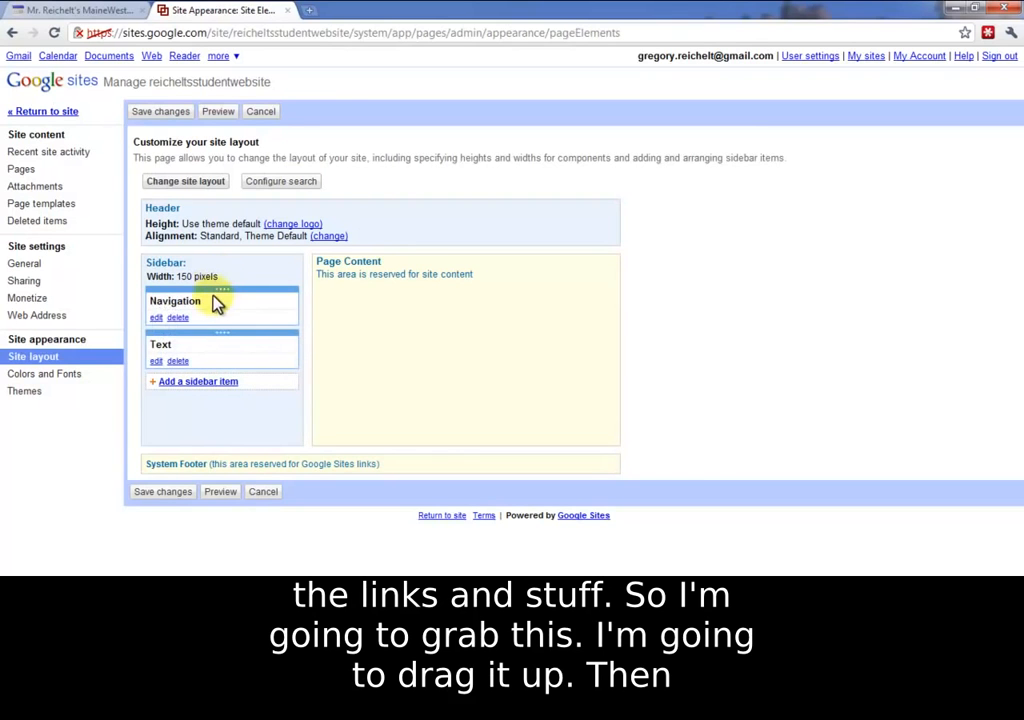
left_click(156, 318)
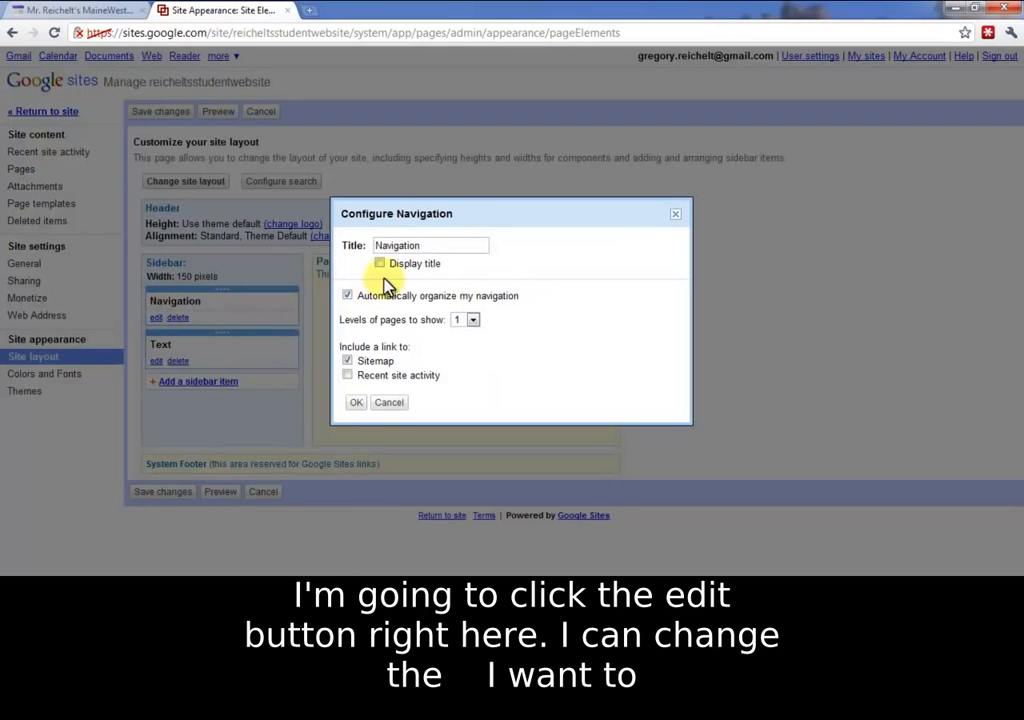
left_click_drag(434, 245, 354, 245)
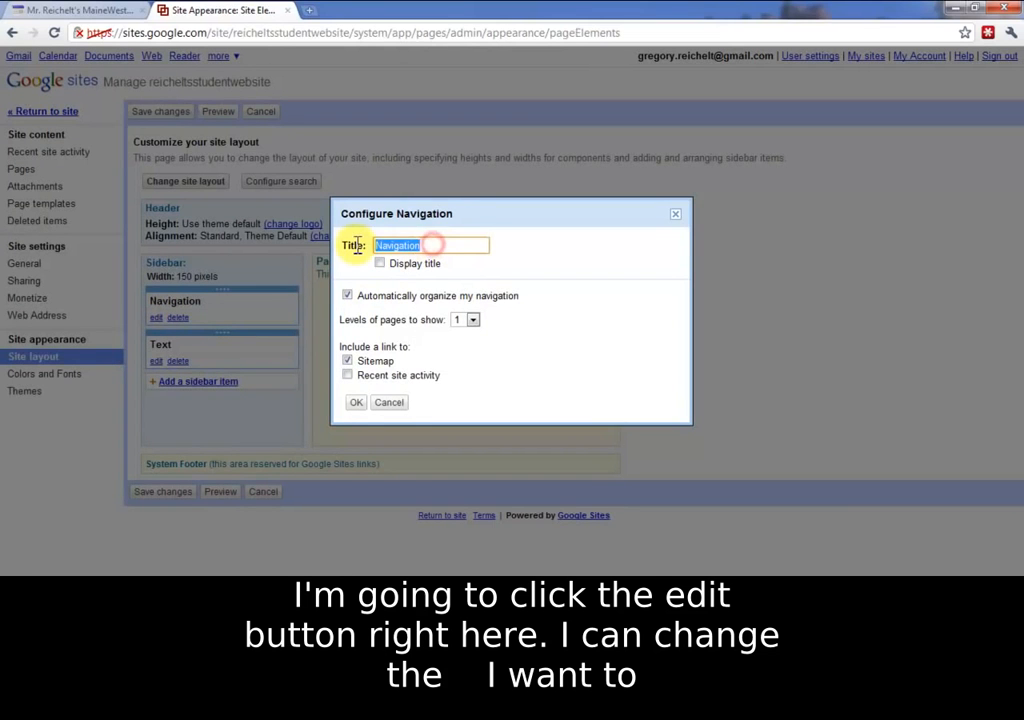
left_click(678, 216)
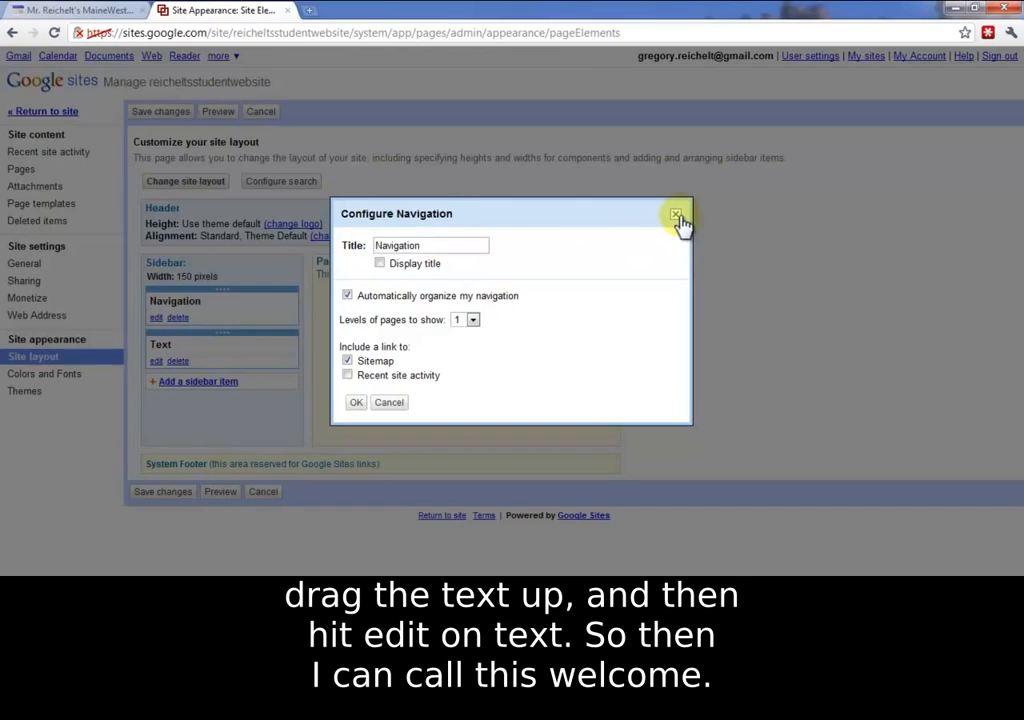
left_click_drag(234, 330, 235, 309)
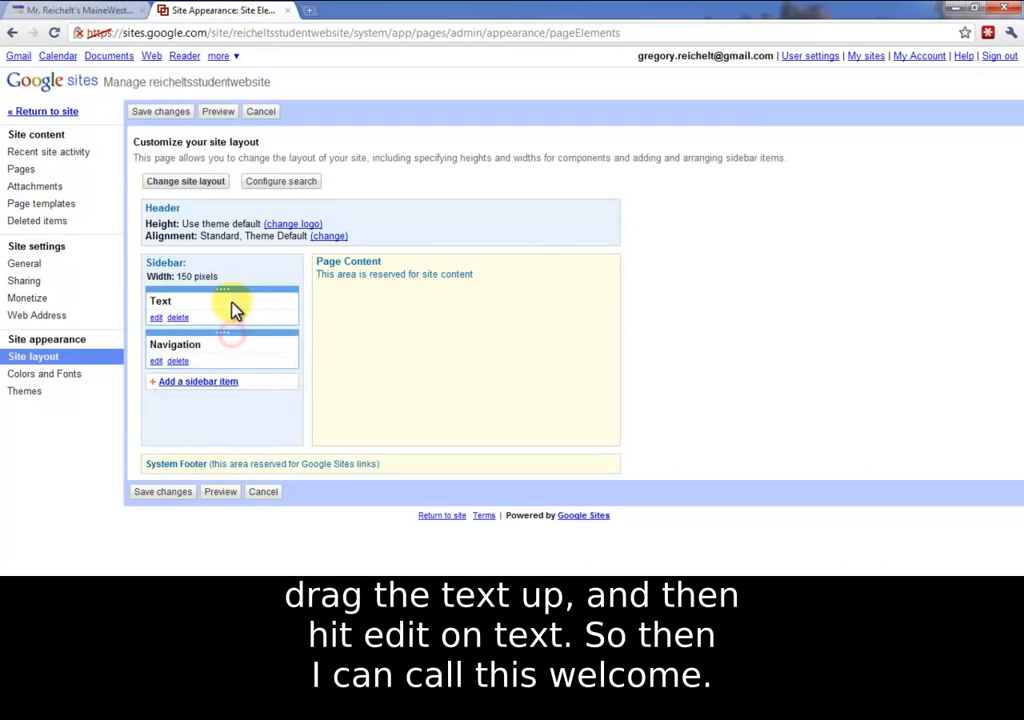
Title the sidebar text box 'Welcome' with the text 'Welcome Students. This is YOUR Website!'
left_click(157, 318)
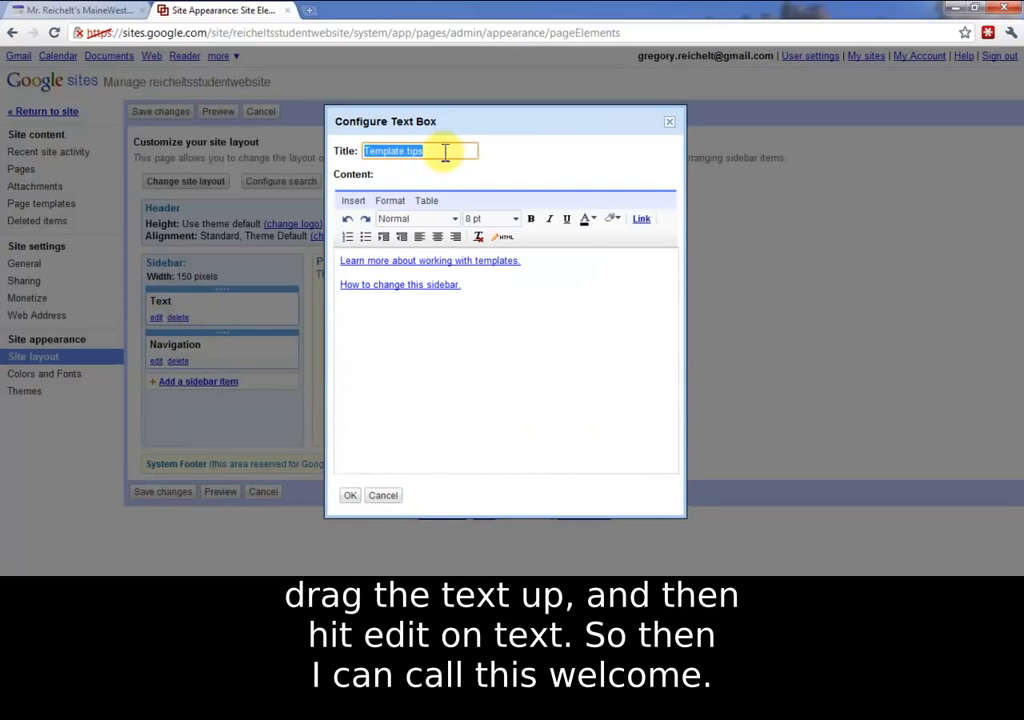
type("We")
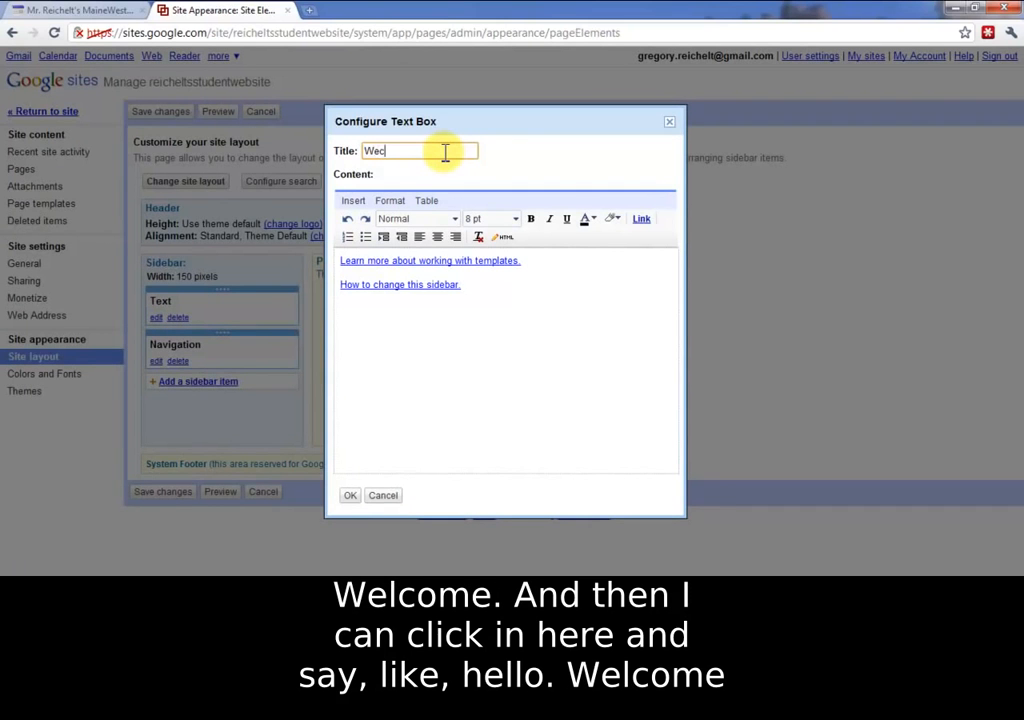
type("lcome")
left_click_drag(476, 293, 308, 258)
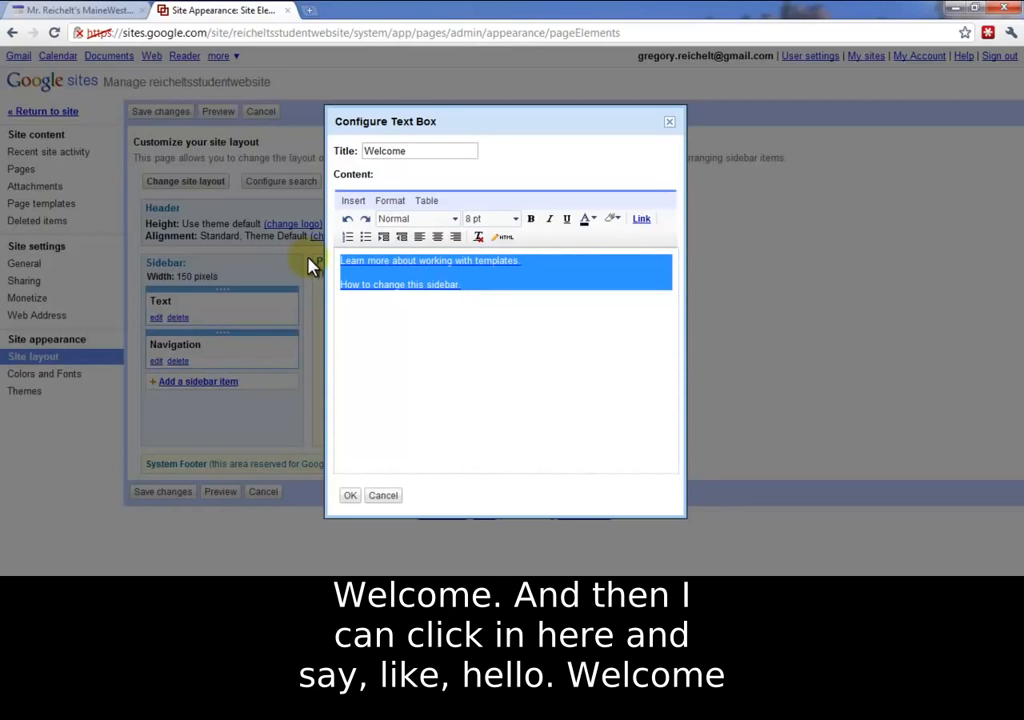
type("WEL")
key("BackSpace")
key("BackSpace")
key("BackSpace")
type("Welcome Stu")
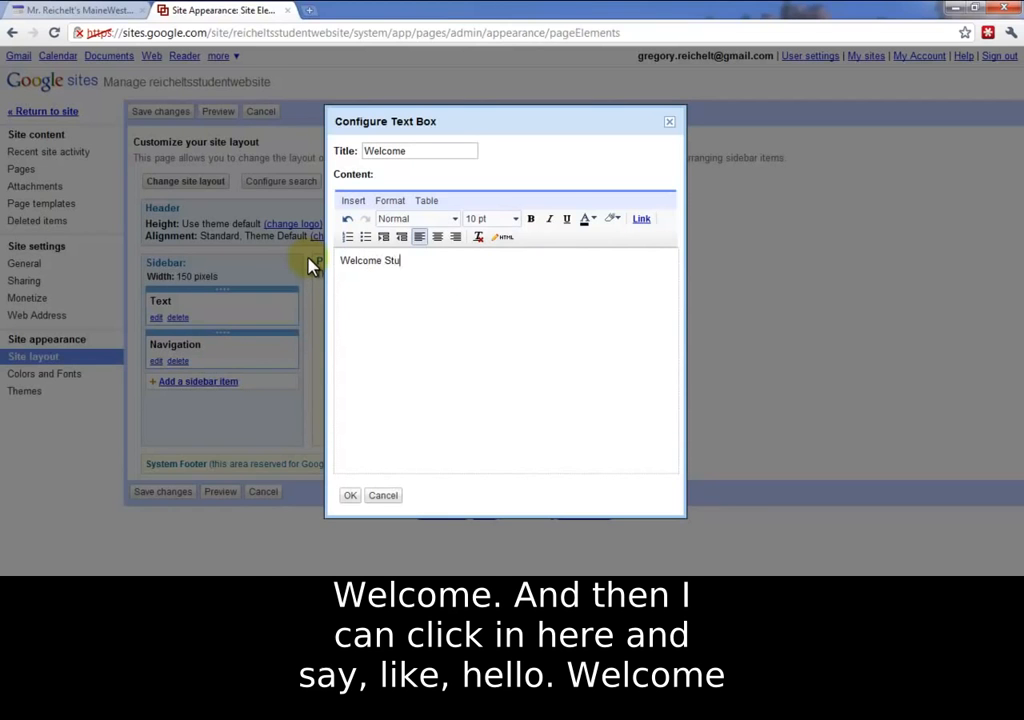
type("dents")
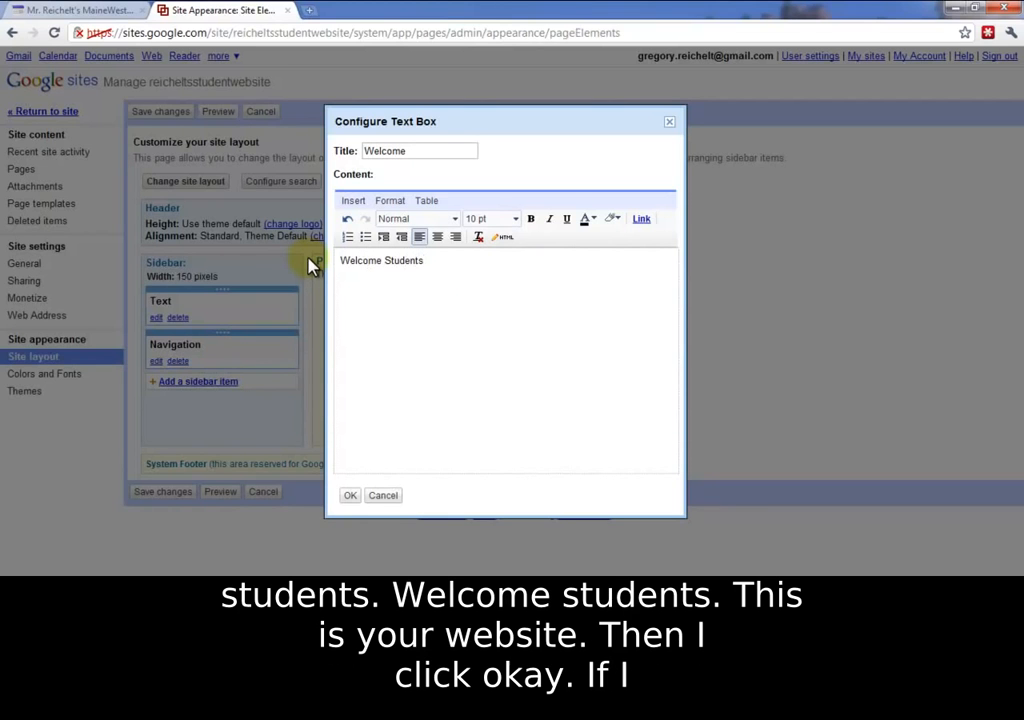
type(". This is YOUR Website!")
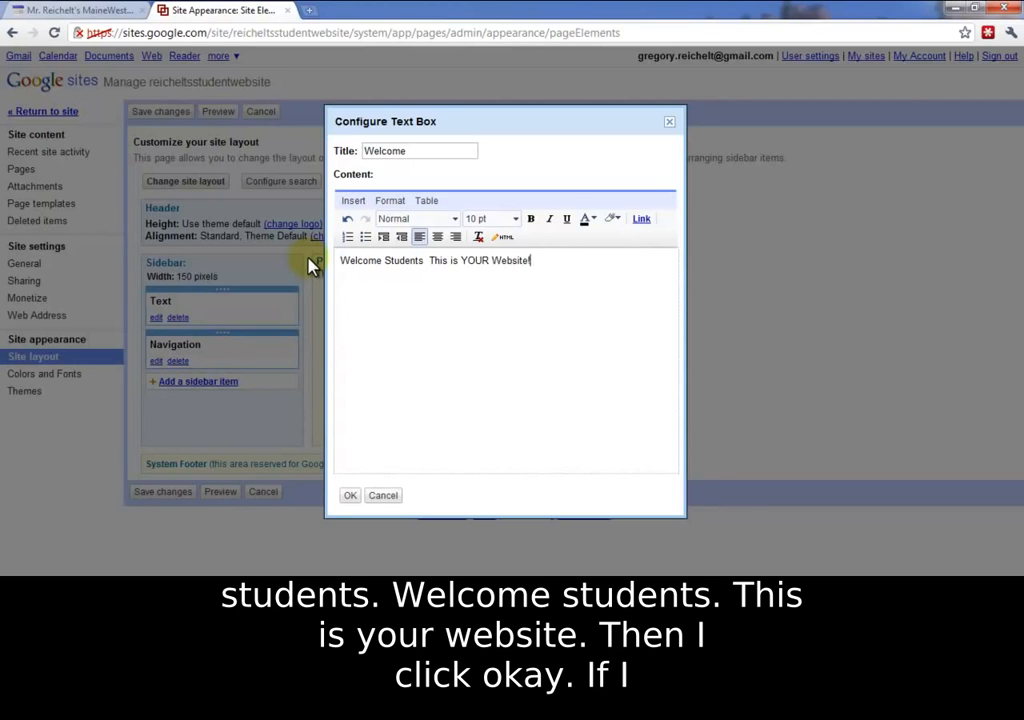
left_click(350, 495)
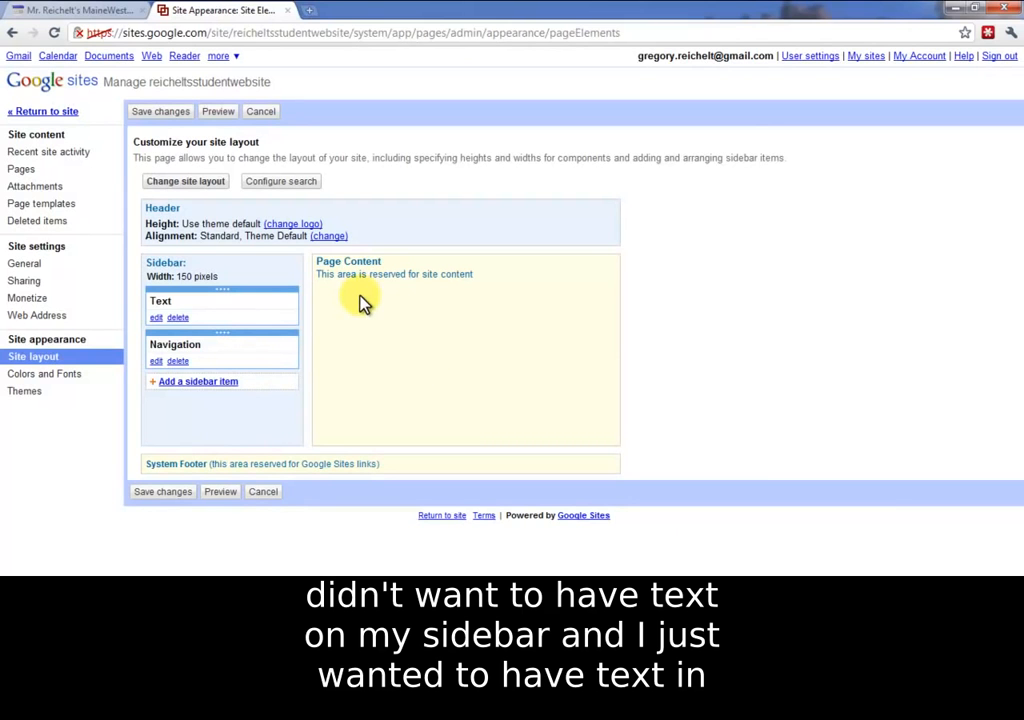
Keep the Navigation item's title as 'Navigation' and turn on Display title
left_click(156, 362)
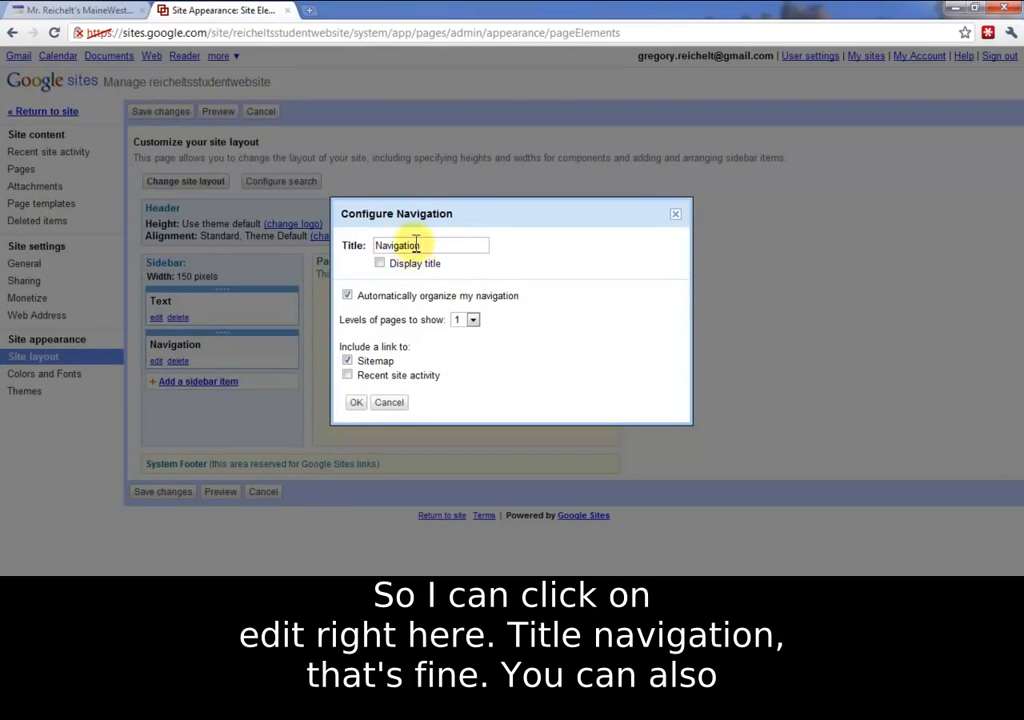
left_click_drag(430, 245, 350, 242)
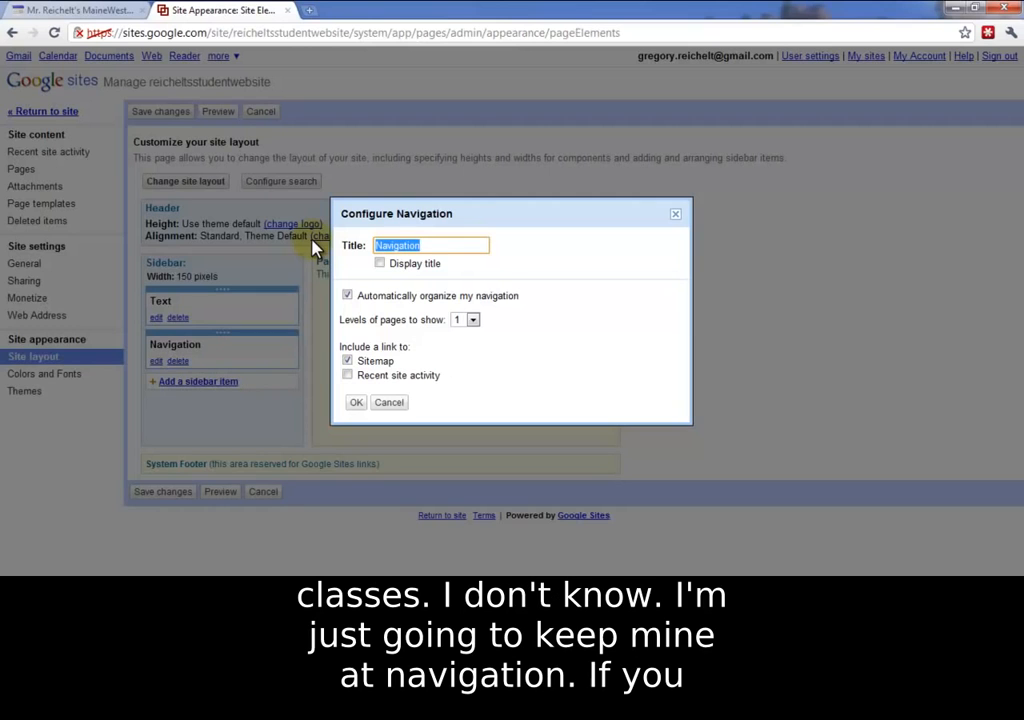
type("Classes")
key("BackSpace")
key("BackSpace")
key("BackSpace")
key("BackSpace")
key("BackSpace")
key("BackSpace")
key("BackSpace")
type("Navigation")
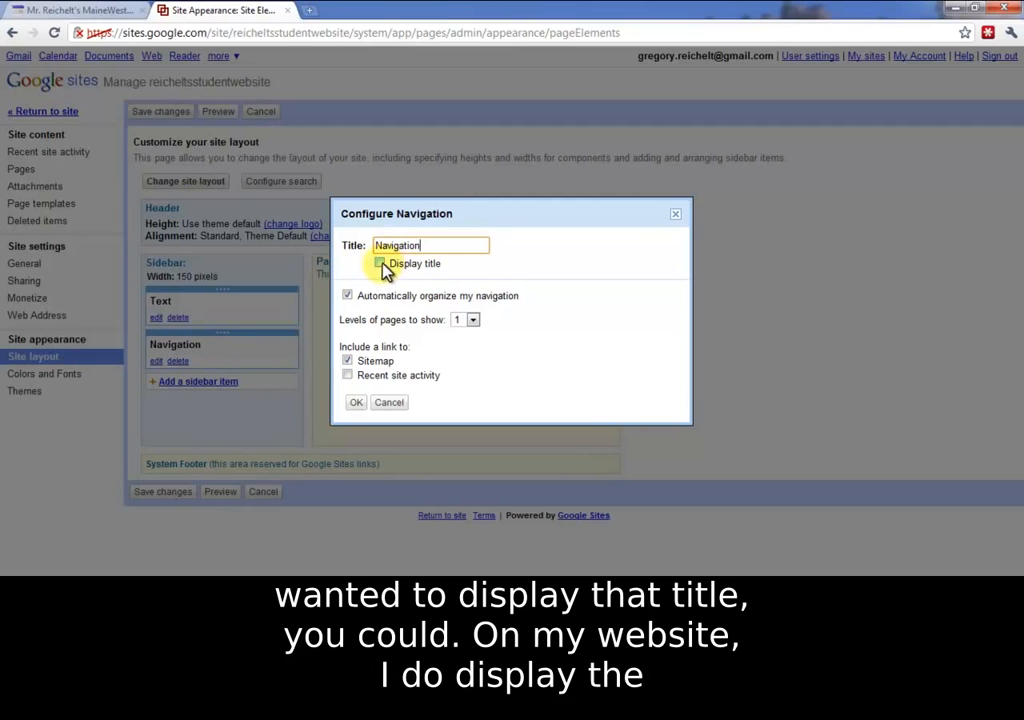
left_click(55, 10)
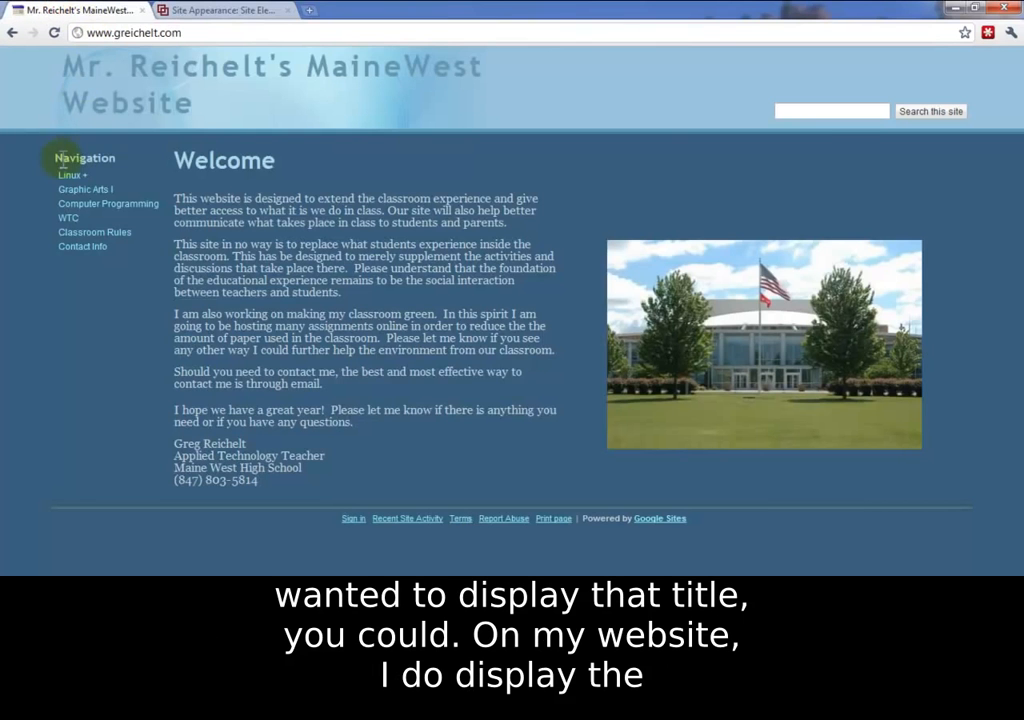
left_click(206, 10)
left_click(380, 262)
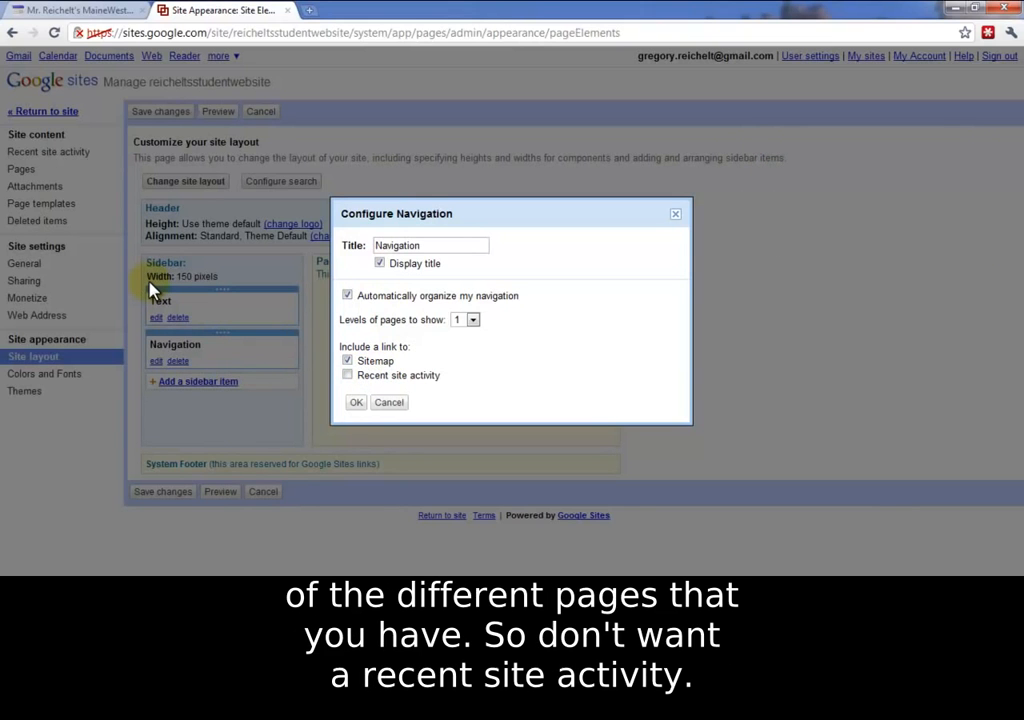
left_click(357, 403)
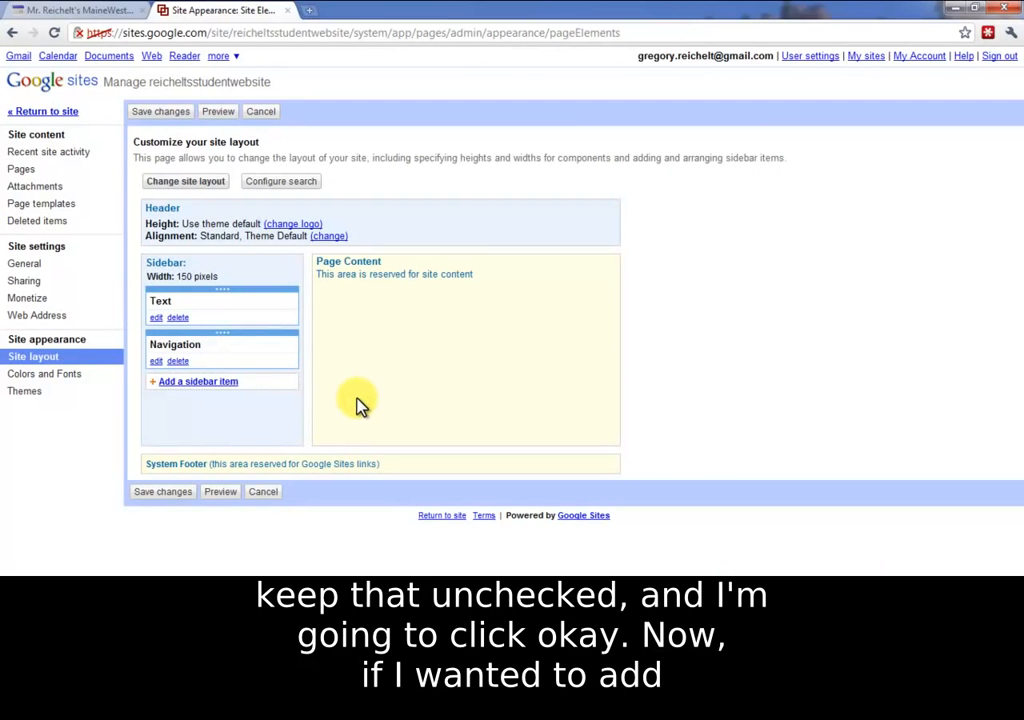
Add a Countdown sidebar item below Navigation with event name 'Last Day of School'
left_click(200, 382)
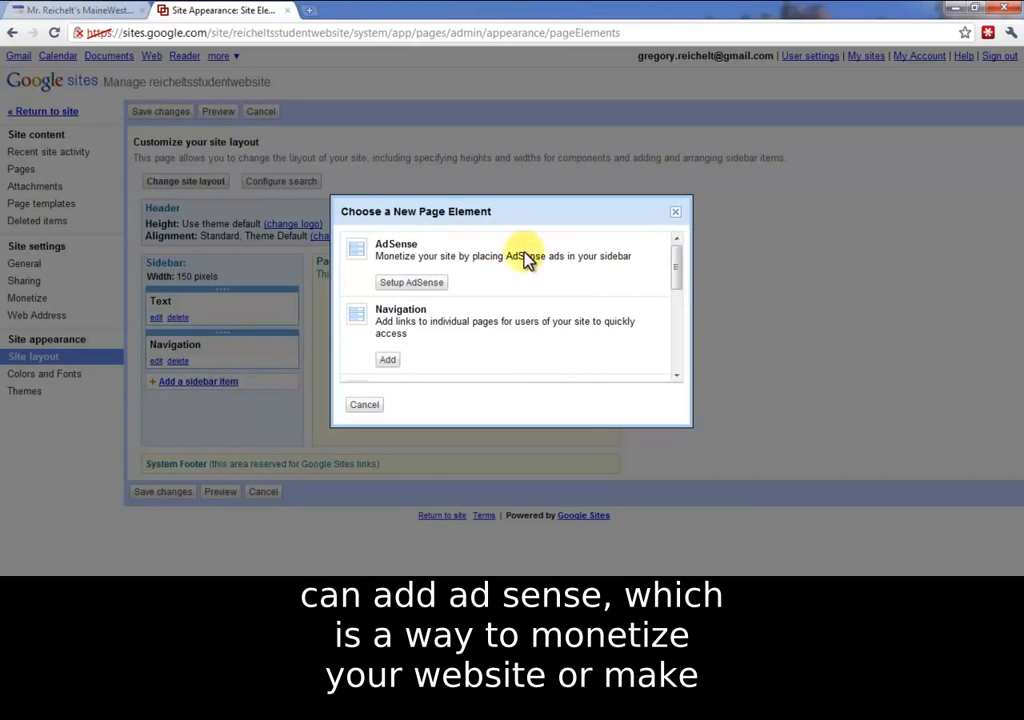
left_click_drag(677, 270, 686, 354)
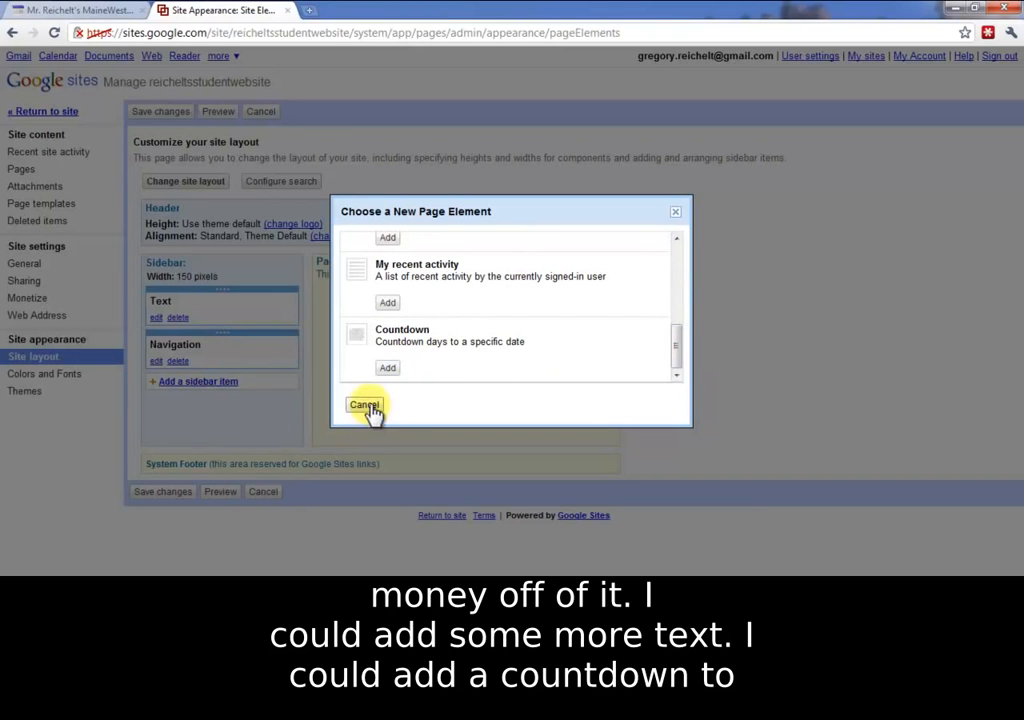
left_click(387, 370)
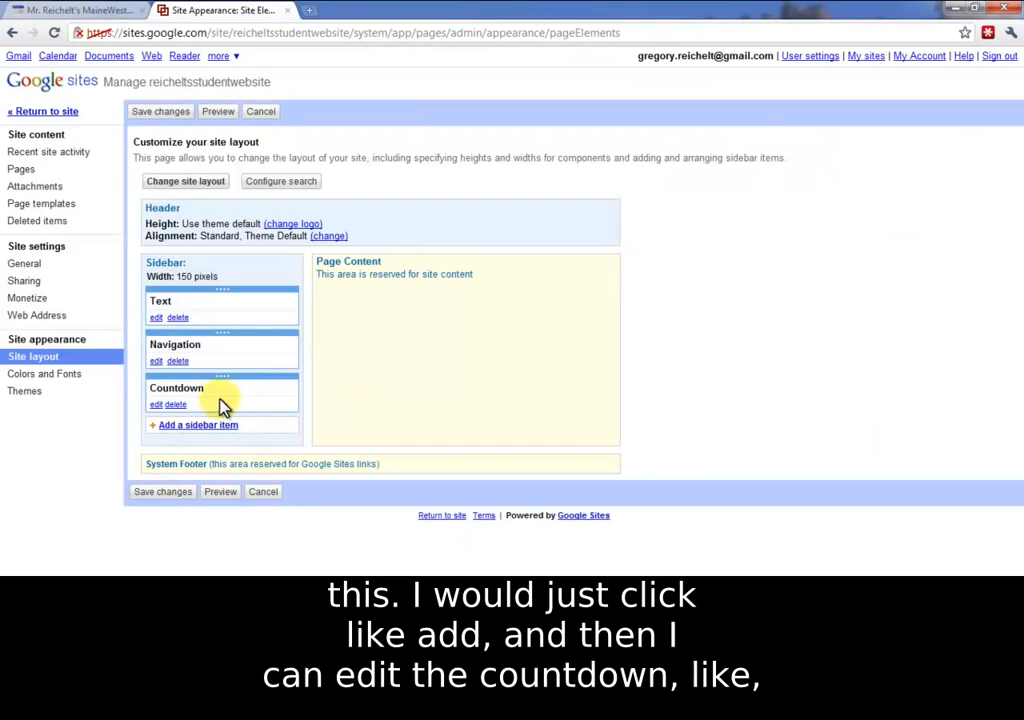
left_click(157, 405)
left_click(437, 299)
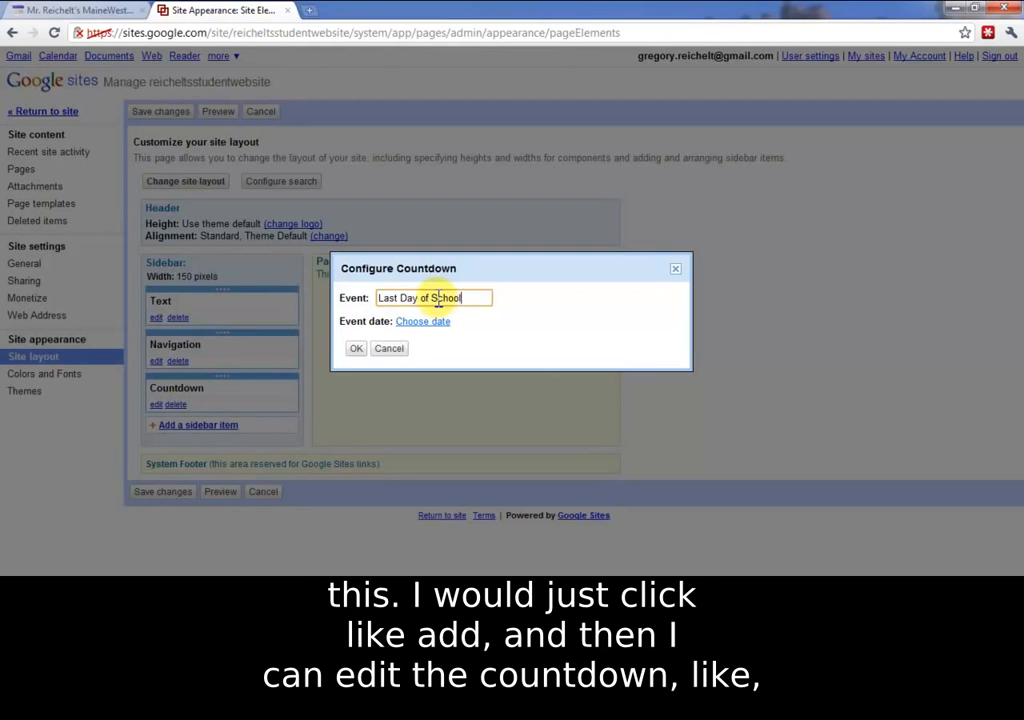
Pick June 6, 2011 as the countdown's event date
left_click(412, 322)
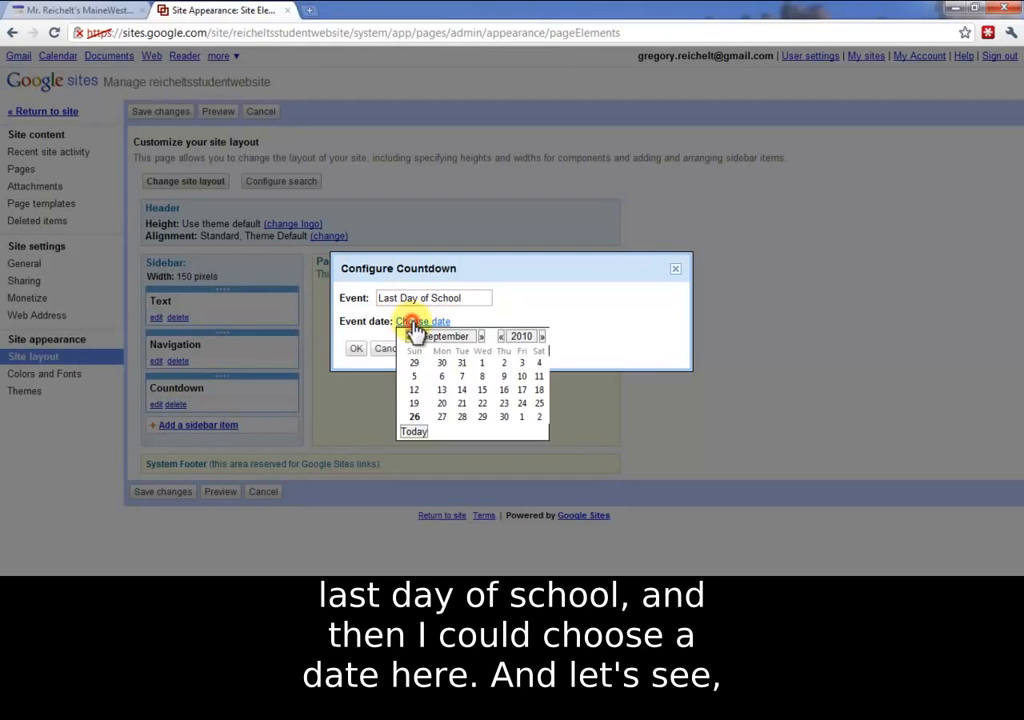
left_click(482, 338)
triple_click(482, 338)
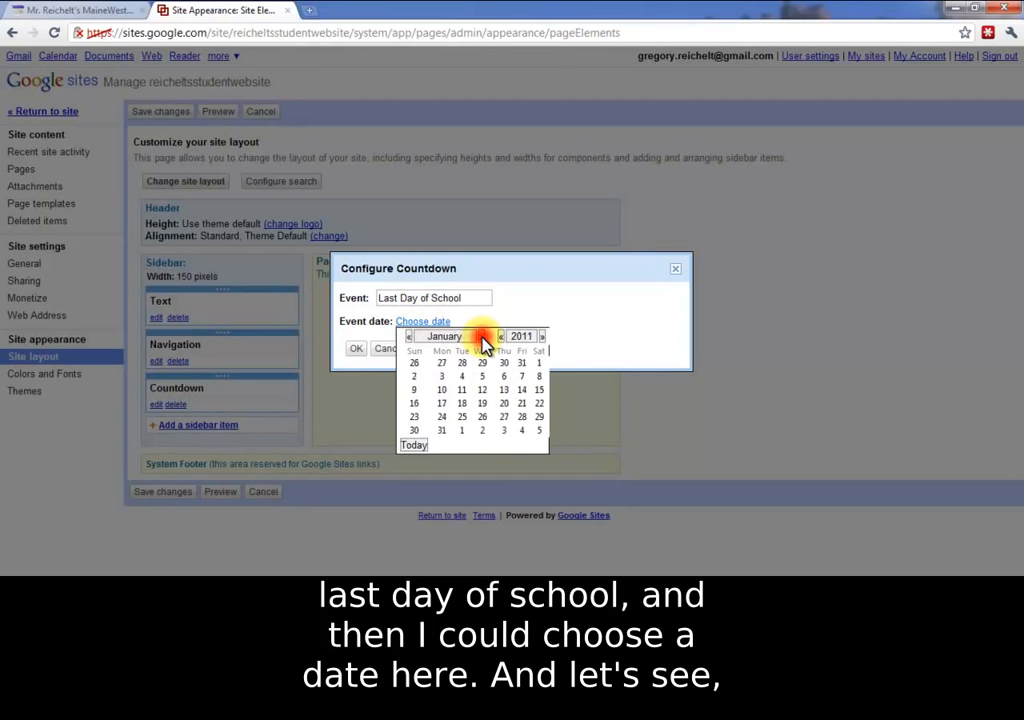
double_click(482, 338)
triple_click(482, 338)
left_click(482, 338)
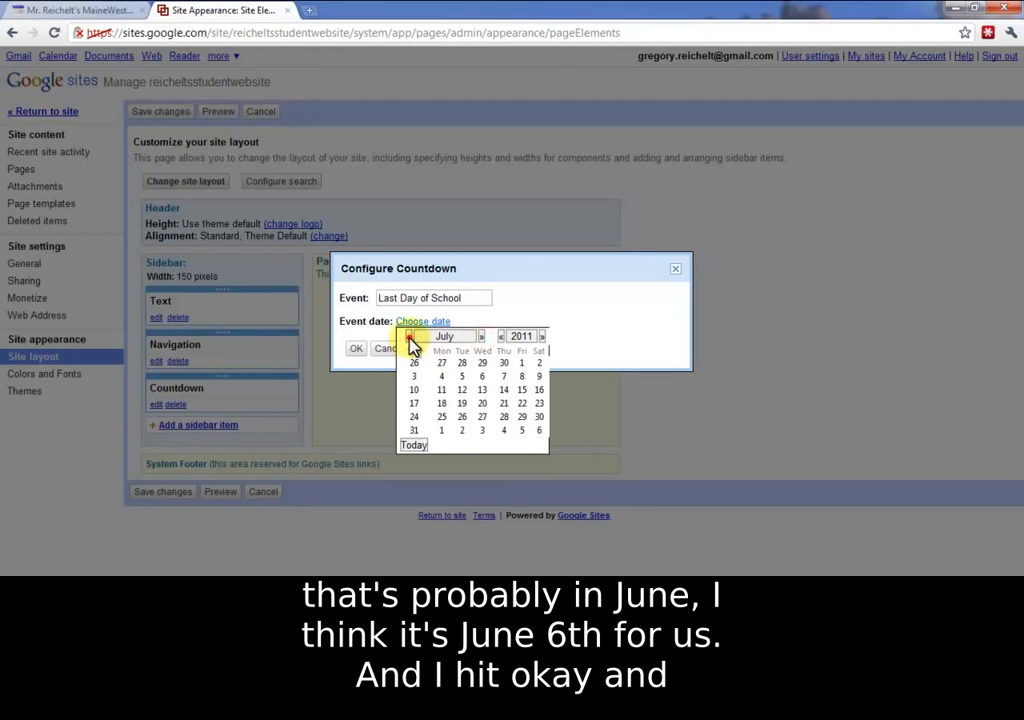
left_click(409, 337)
left_click(441, 377)
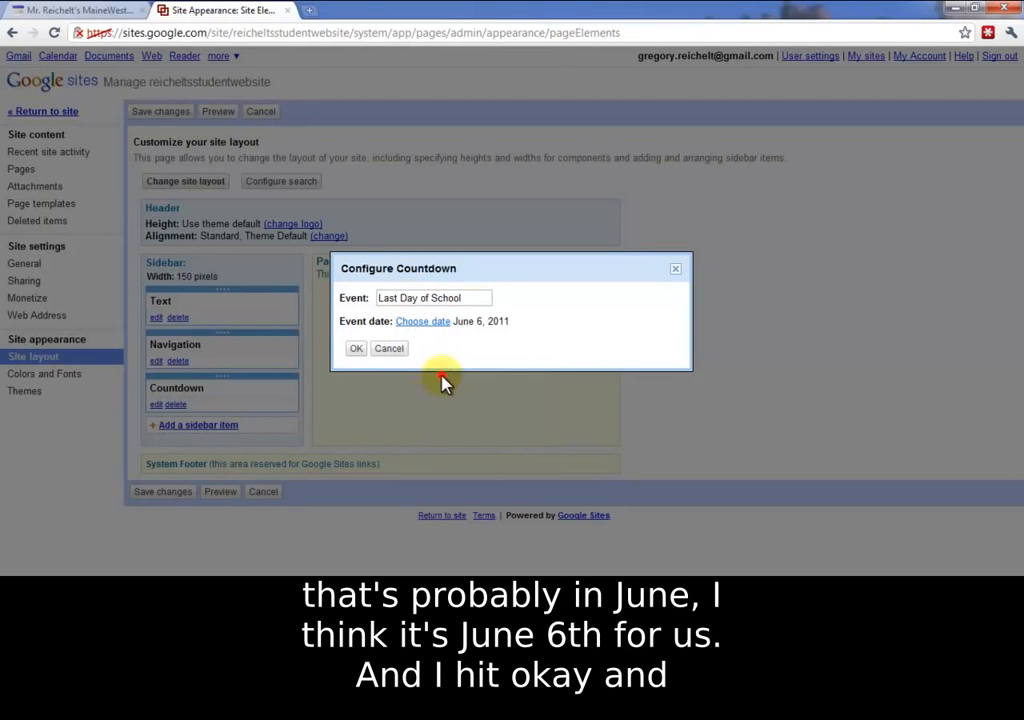
Confirm the countdown settings, save the site layout, and return to the live site
left_click(356, 348)
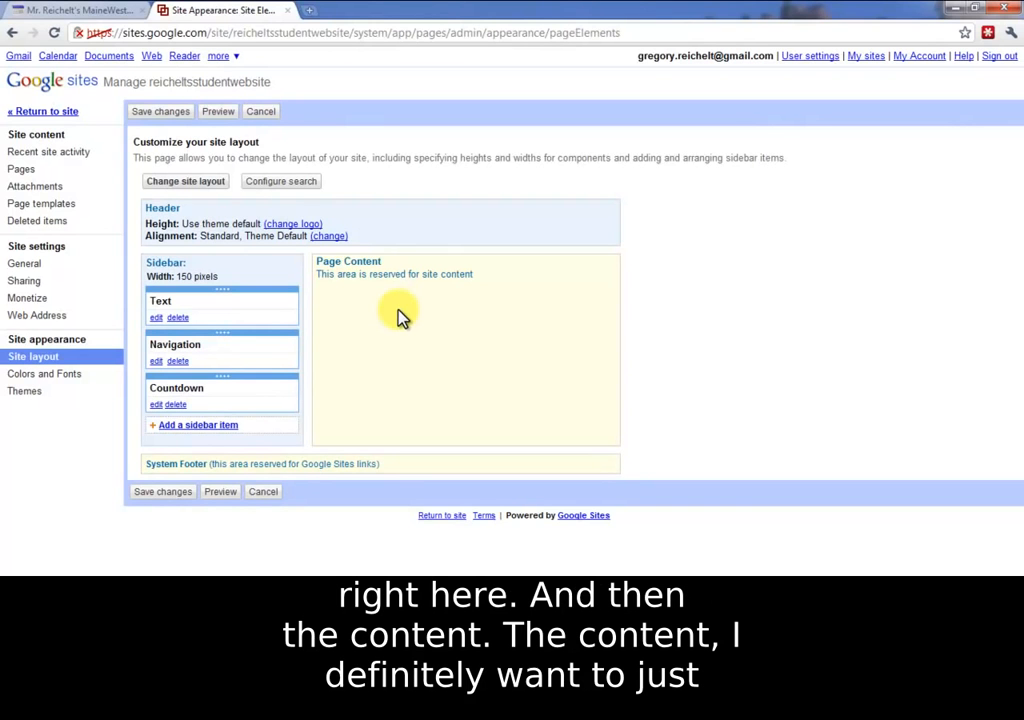
left_click(171, 495)
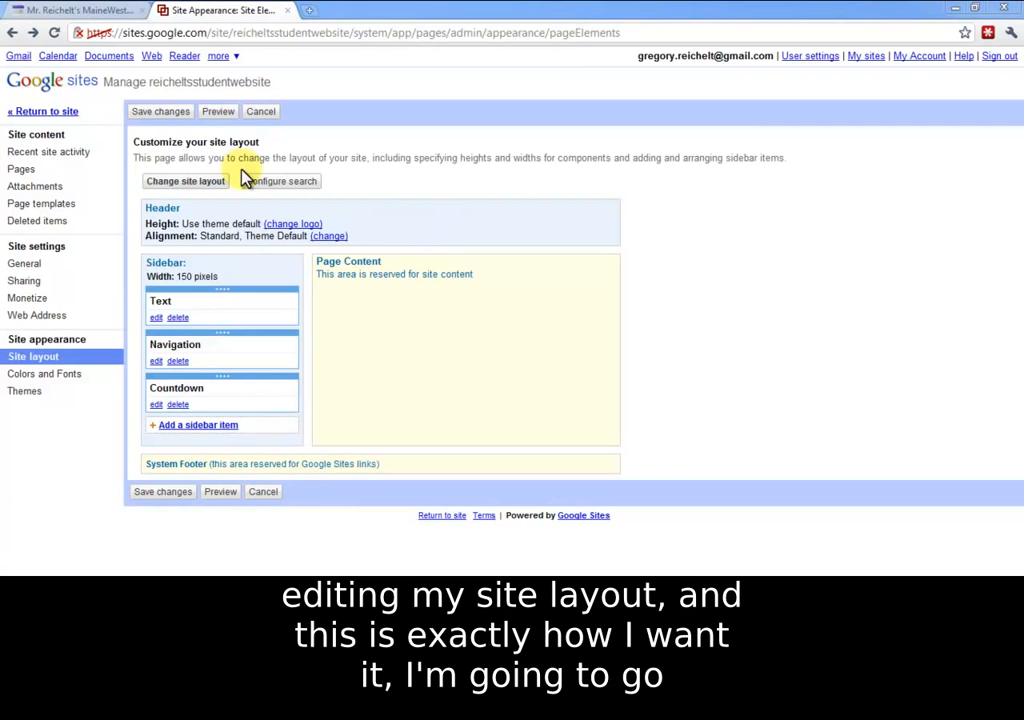
left_click(17, 111)
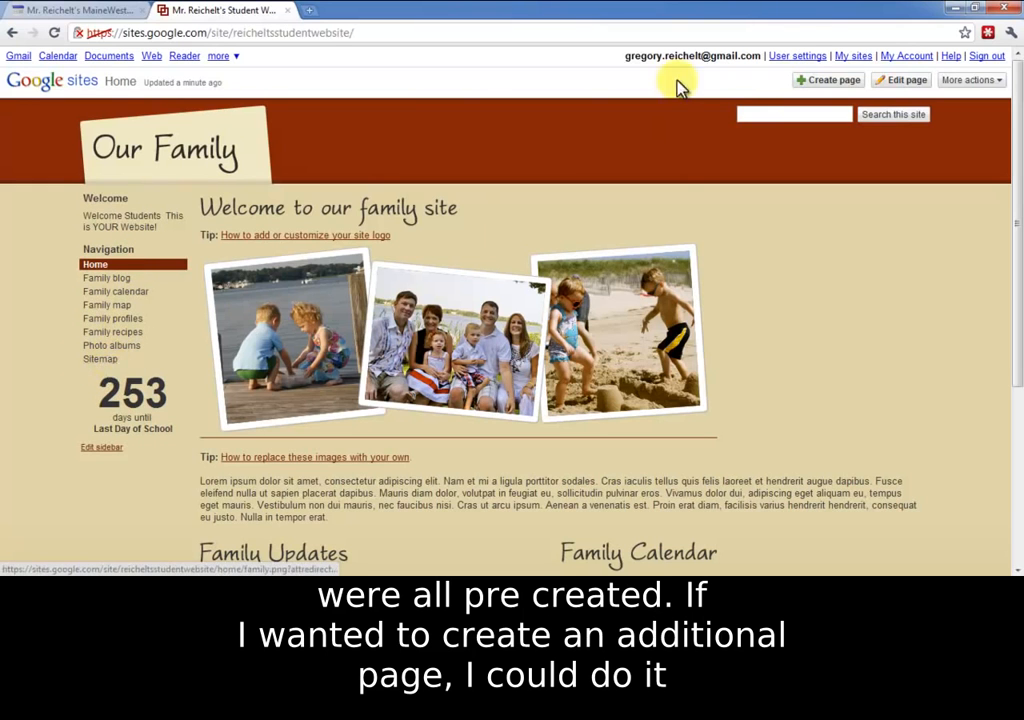
Delete the Family blog page along with its post
left_click(103, 280)
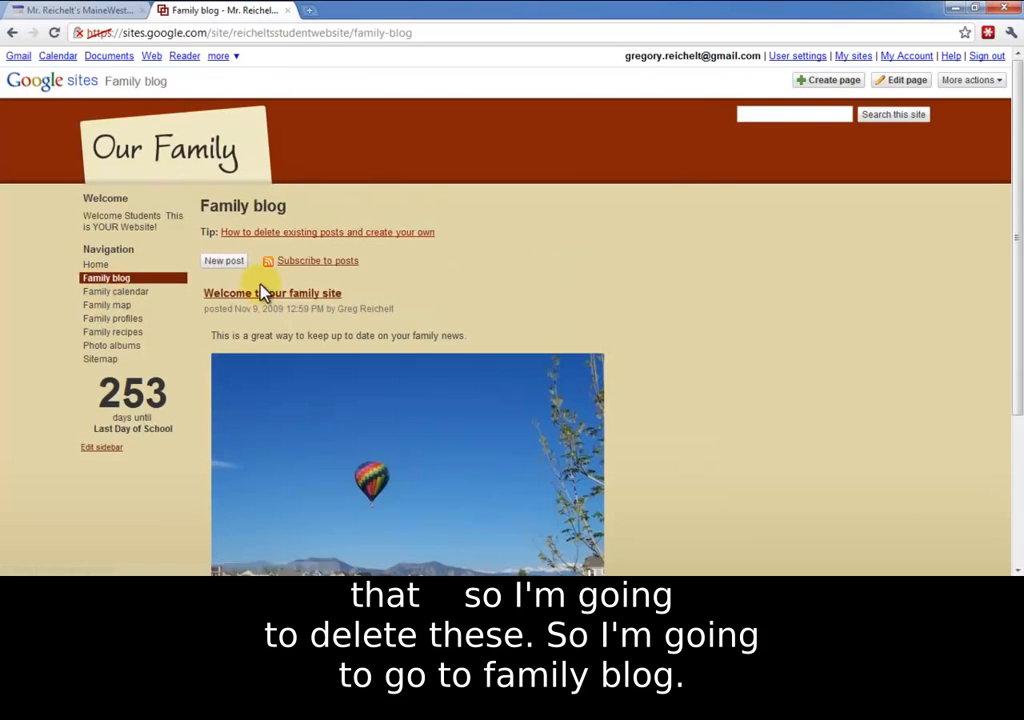
left_click(960, 82)
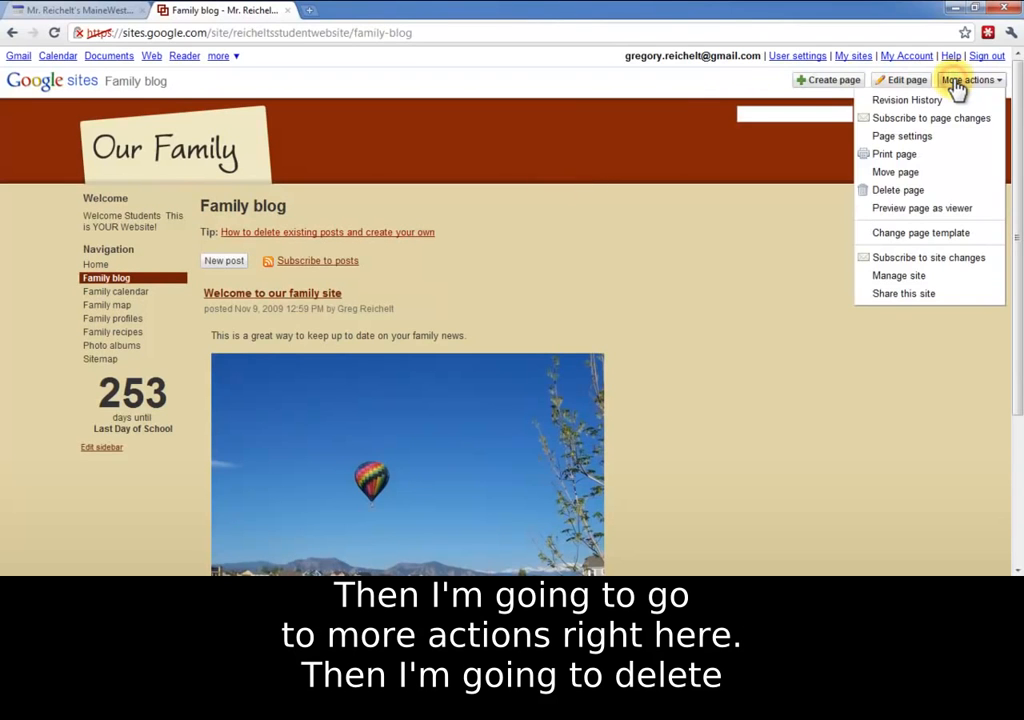
left_click(935, 192)
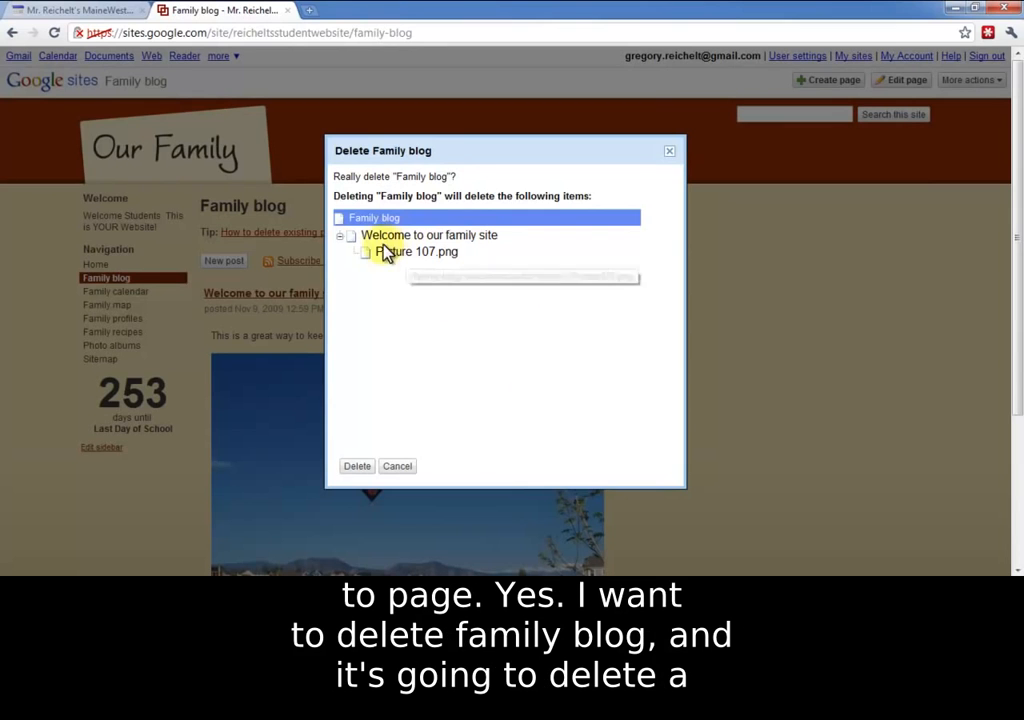
left_click(358, 468)
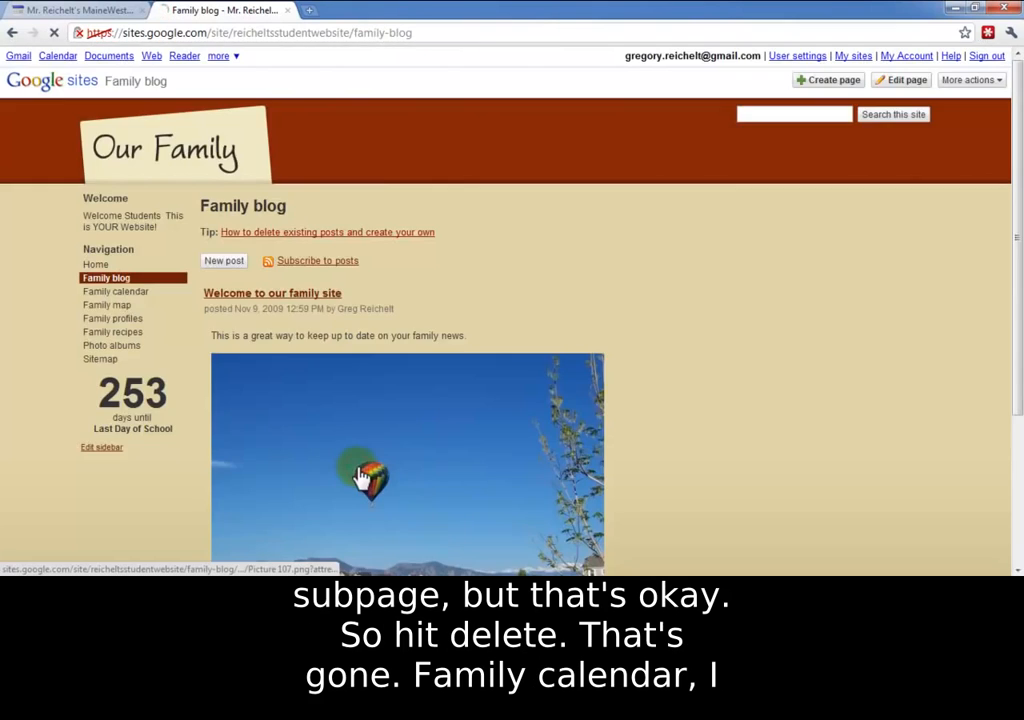
Delete the Family calendar and Family map pages
left_click(142, 289)
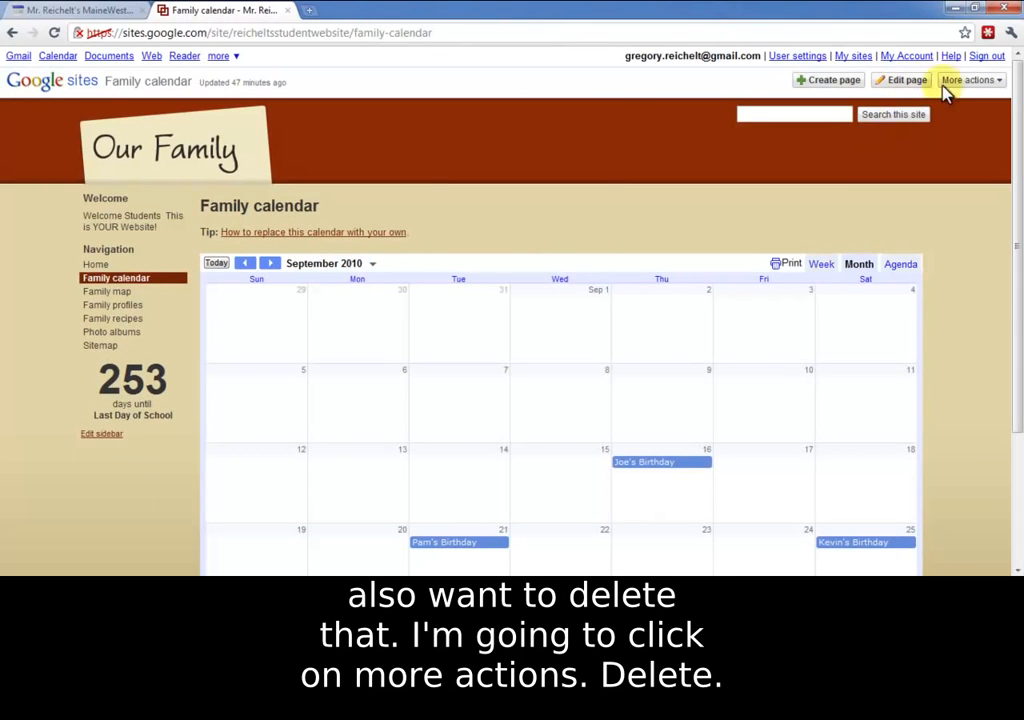
left_click(947, 84)
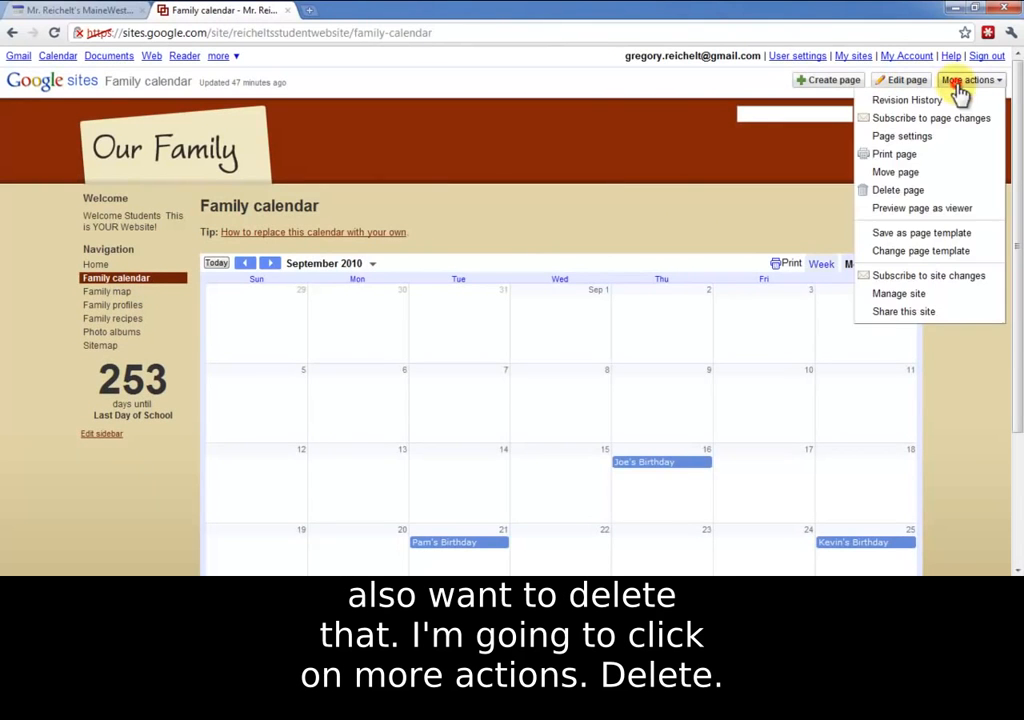
left_click(915, 191)
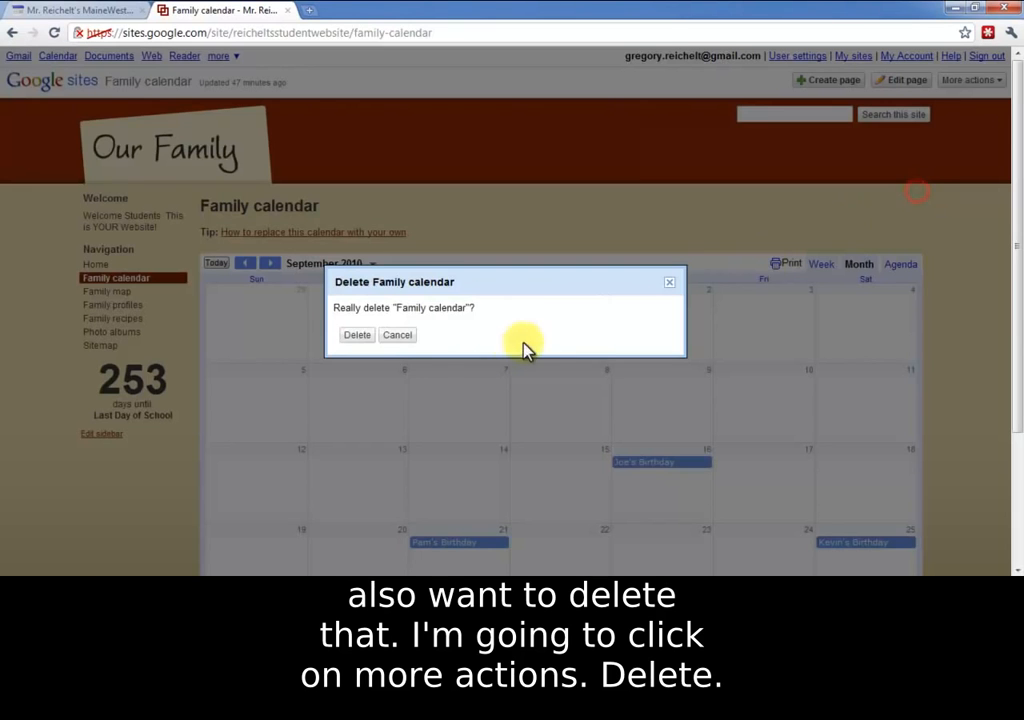
left_click(358, 336)
left_click(120, 281)
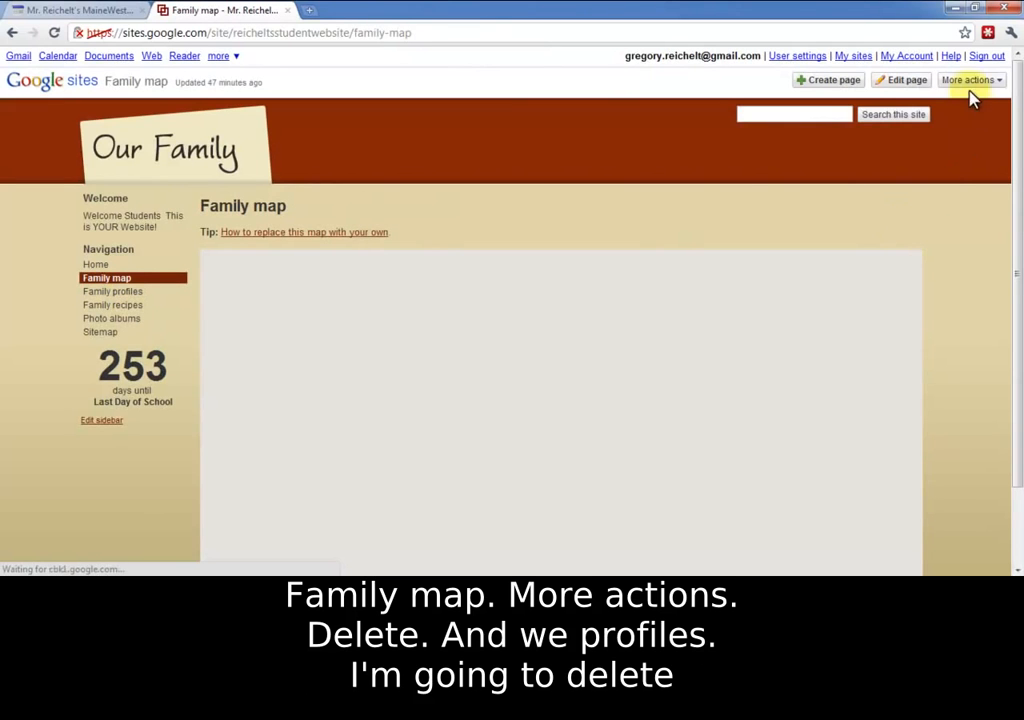
left_click(970, 85)
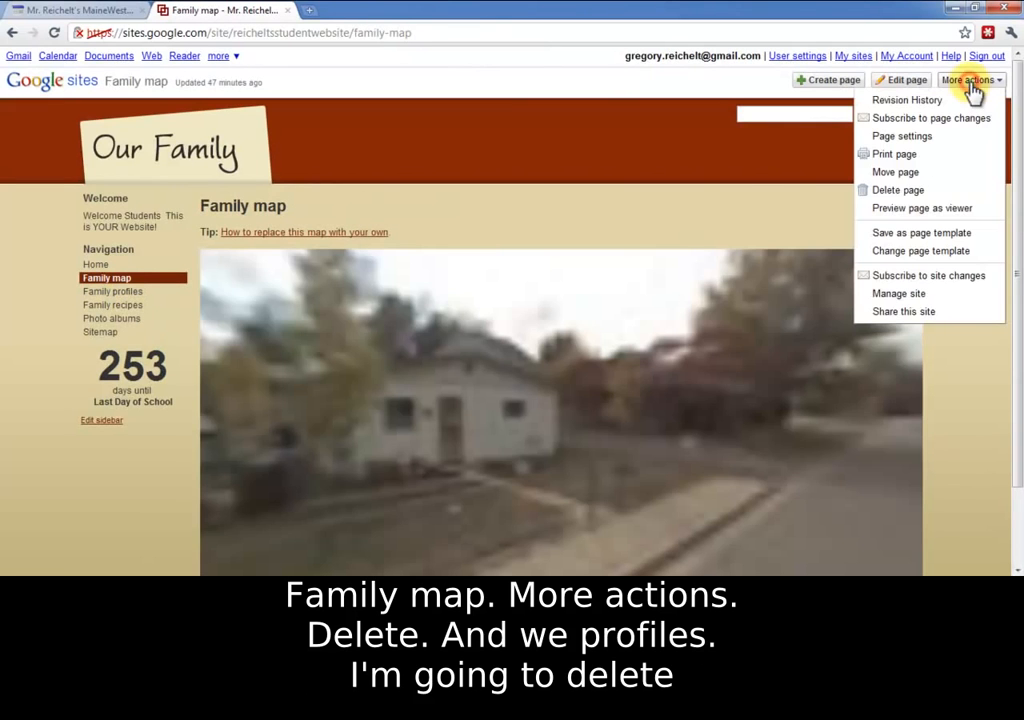
left_click(918, 191)
left_click(357, 338)
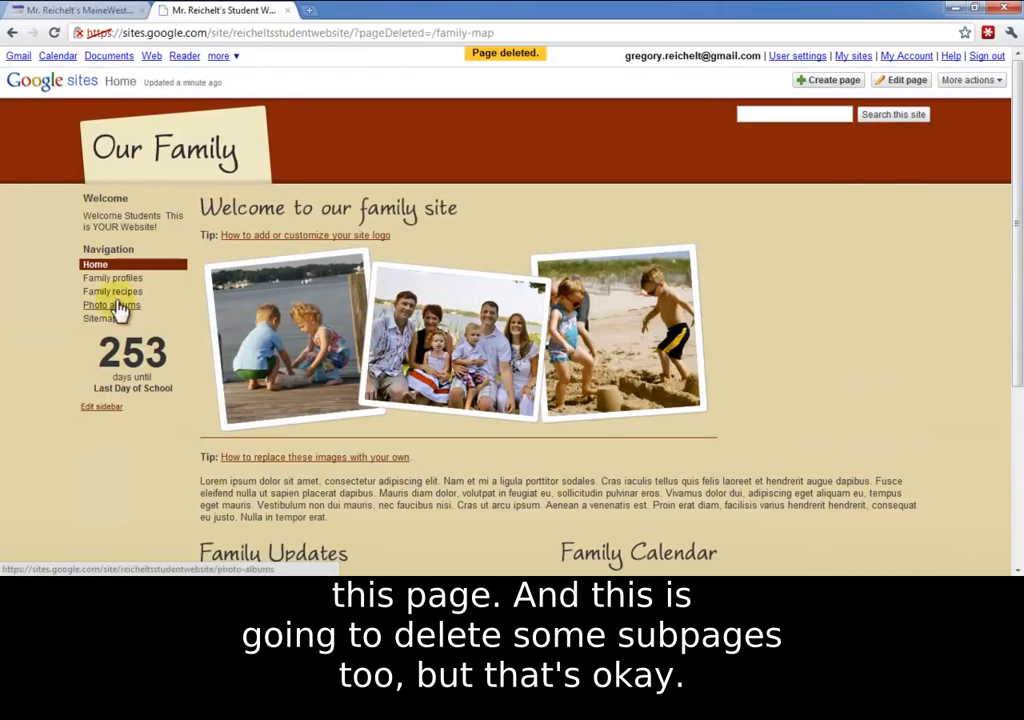
Delete the Family profiles and Family recipes pages together with their subpages
left_click(115, 279)
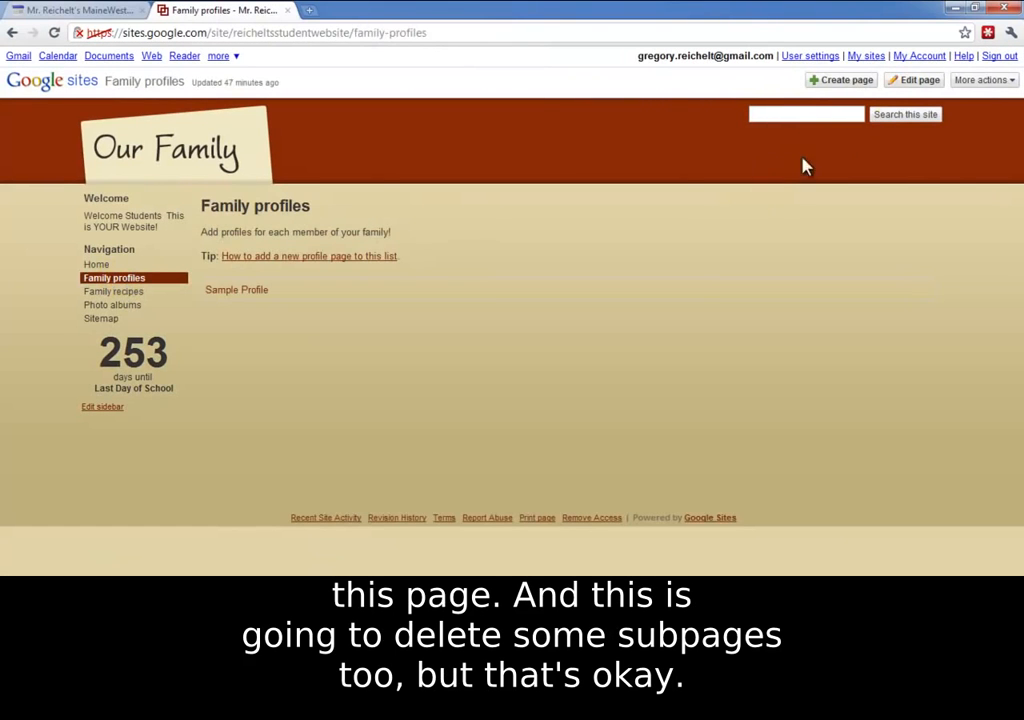
left_click(975, 81)
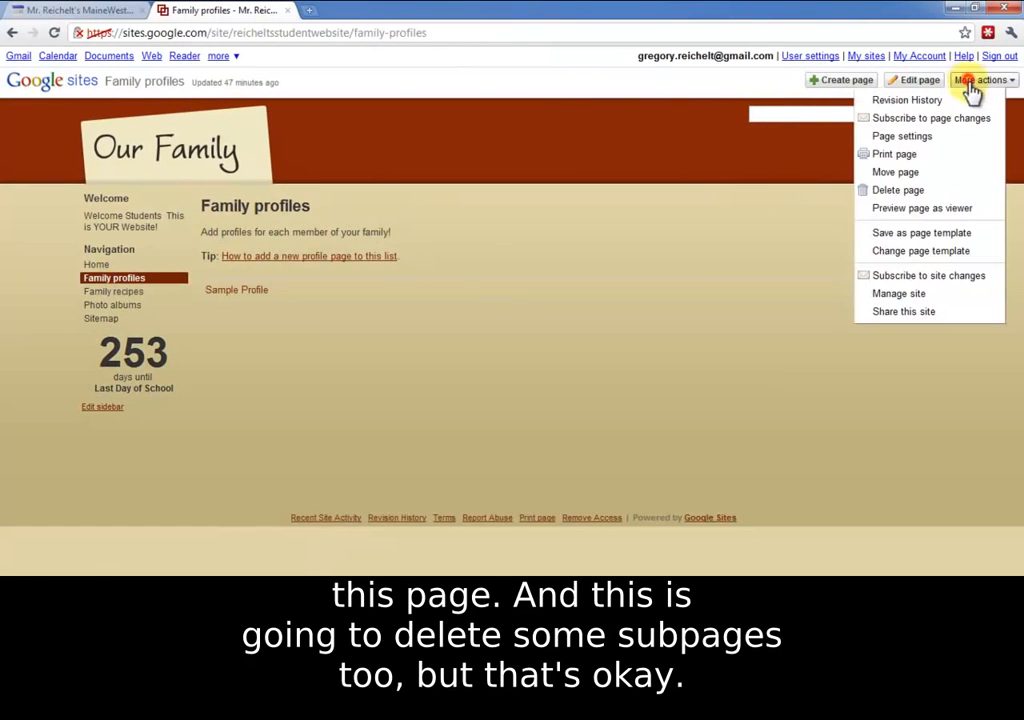
left_click(930, 196)
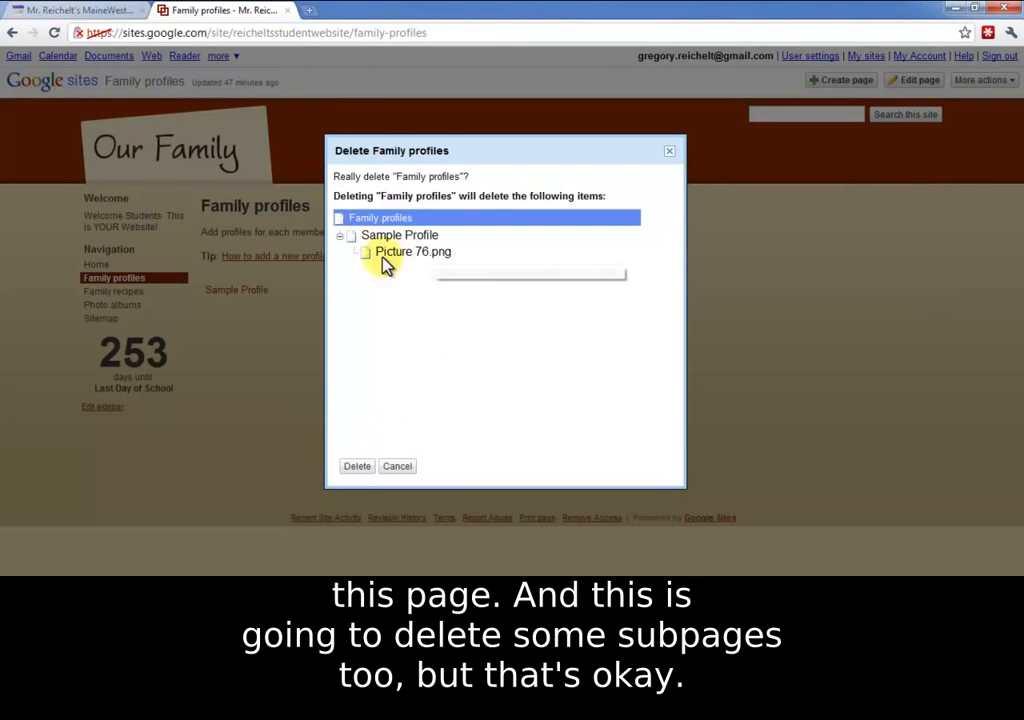
left_click(360, 466)
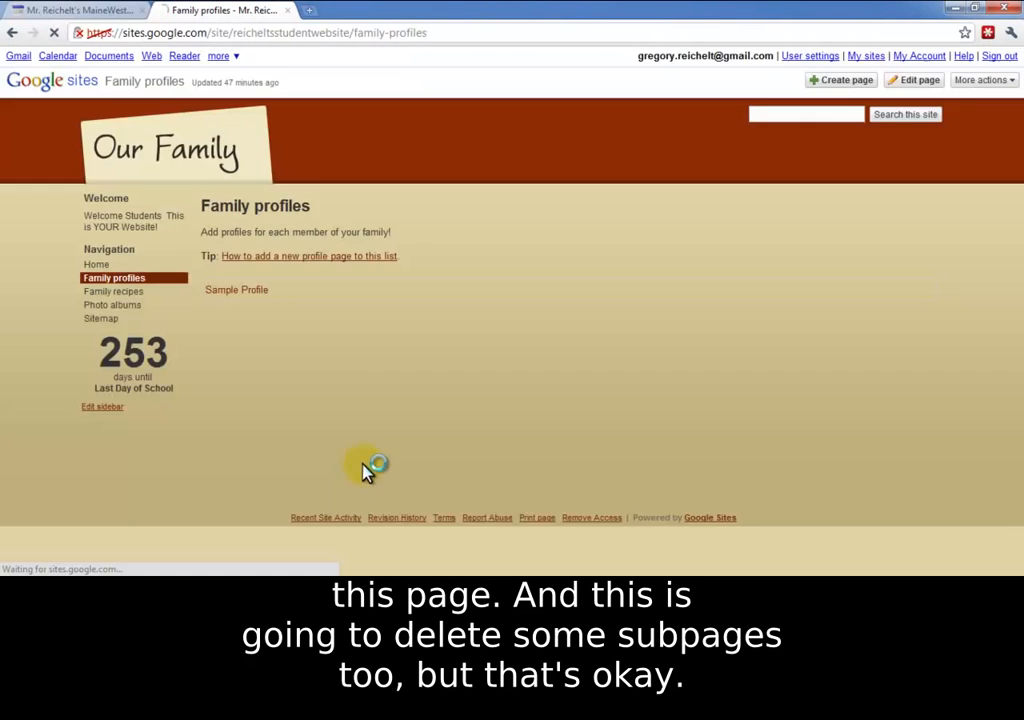
left_click(112, 278)
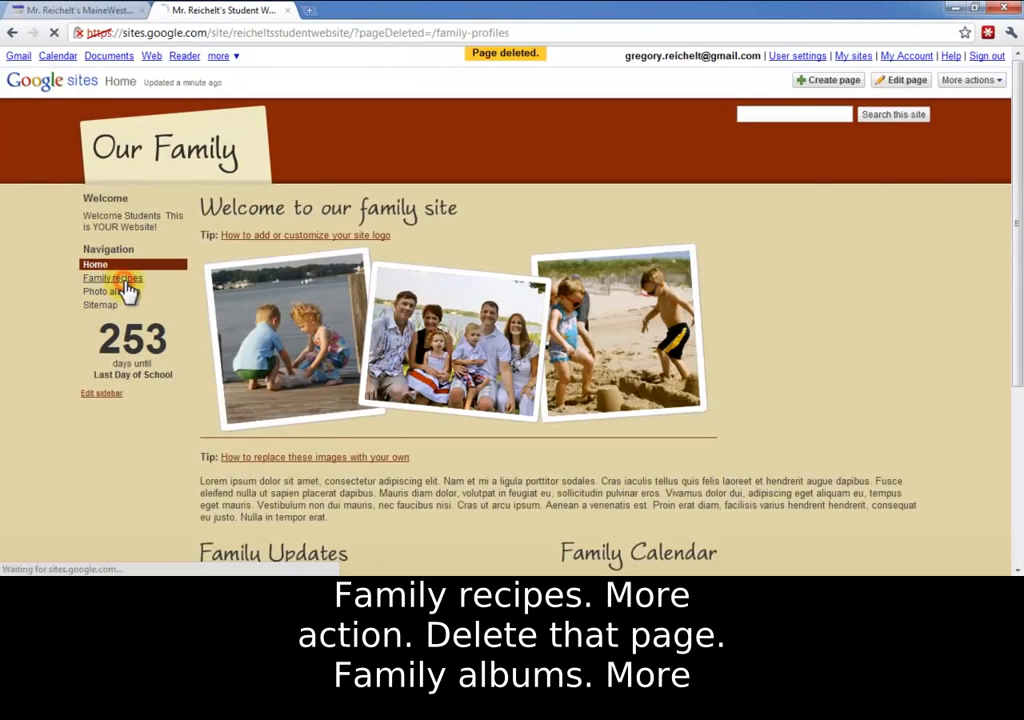
left_click(983, 80)
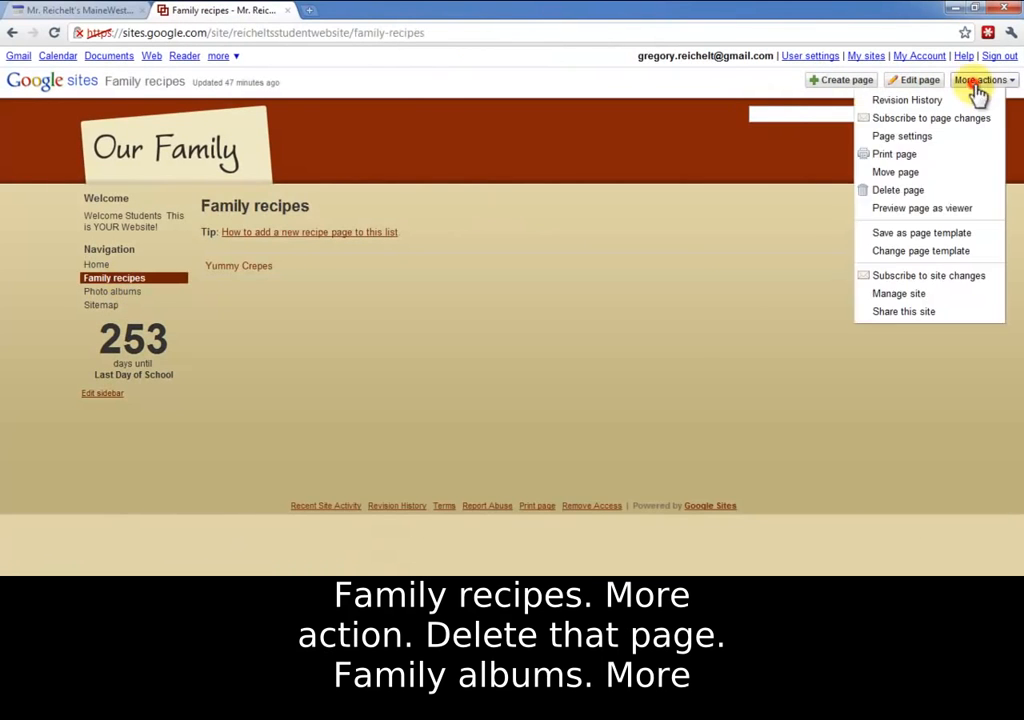
left_click(898, 190)
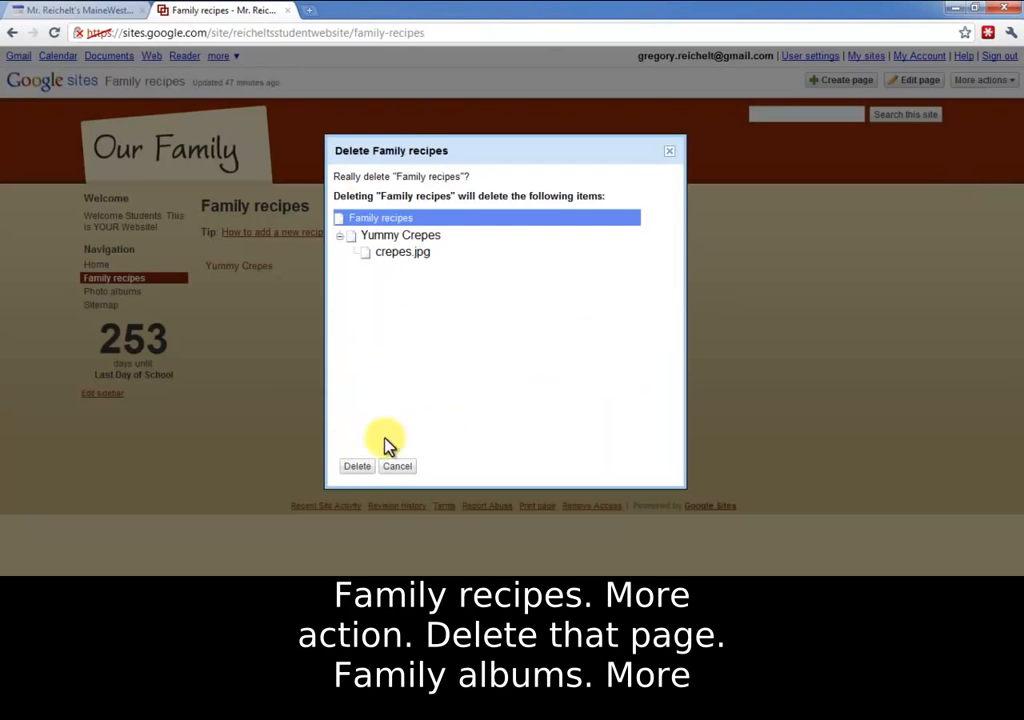
left_click(356, 467)
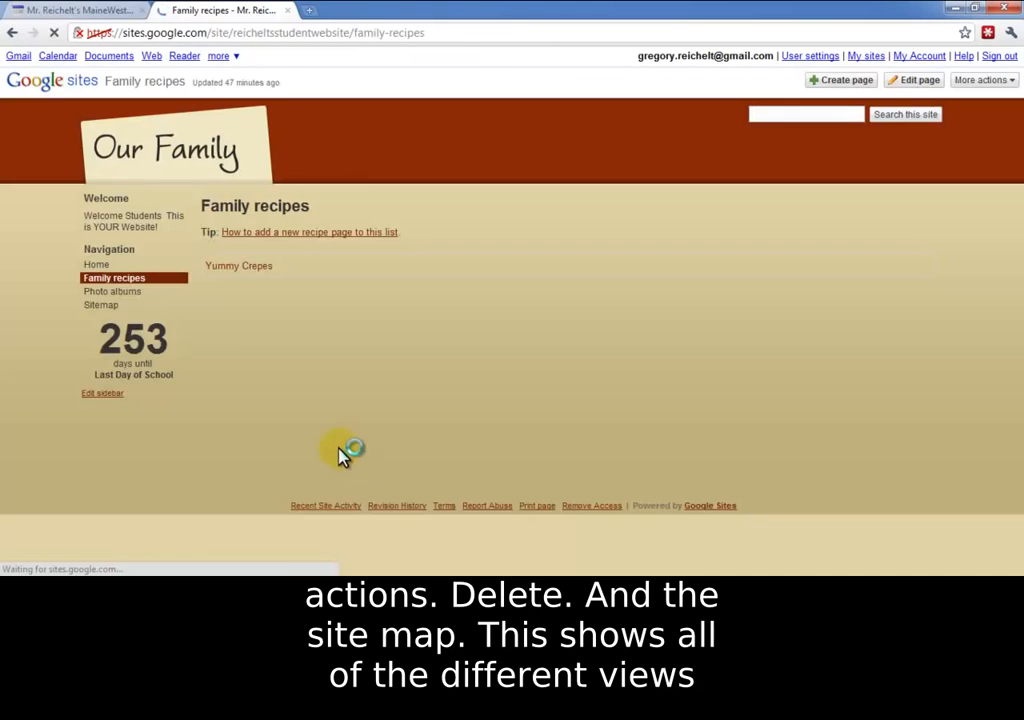
Delete the Photo albums page and view the sitemap listing only Home
left_click(145, 280)
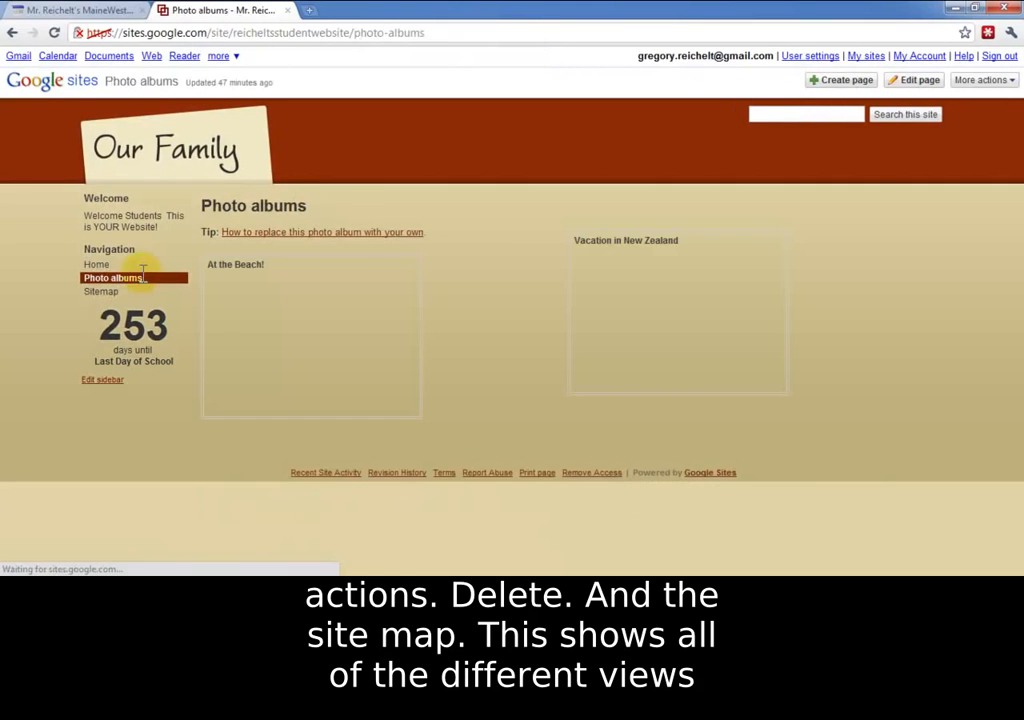
left_click(983, 82)
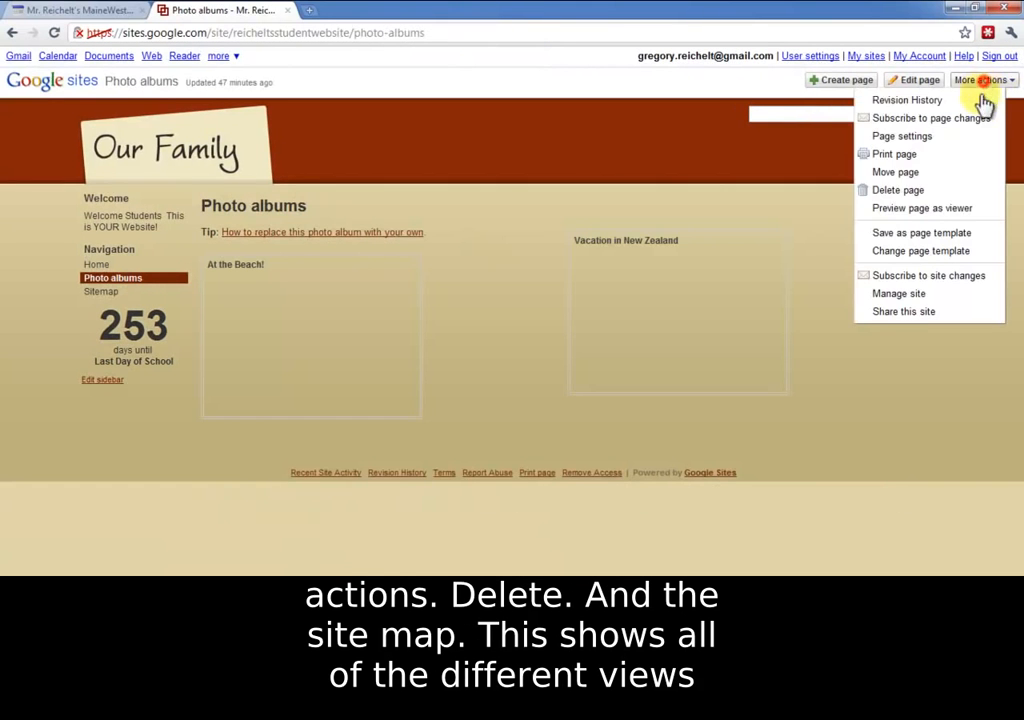
left_click(940, 192)
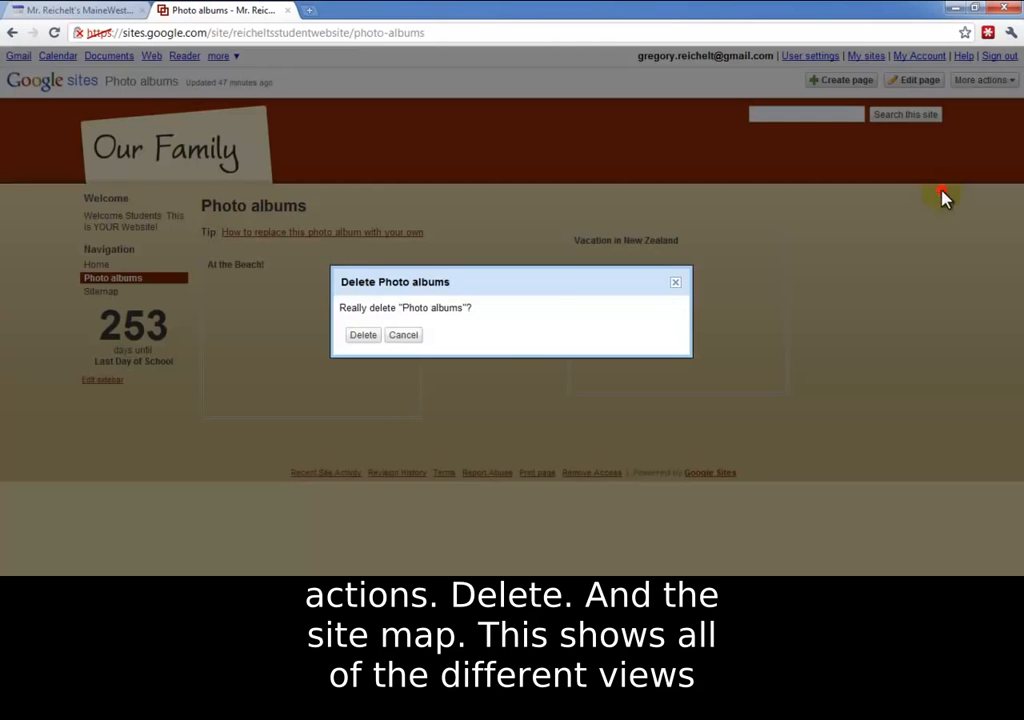
left_click(363, 337)
left_click(120, 279)
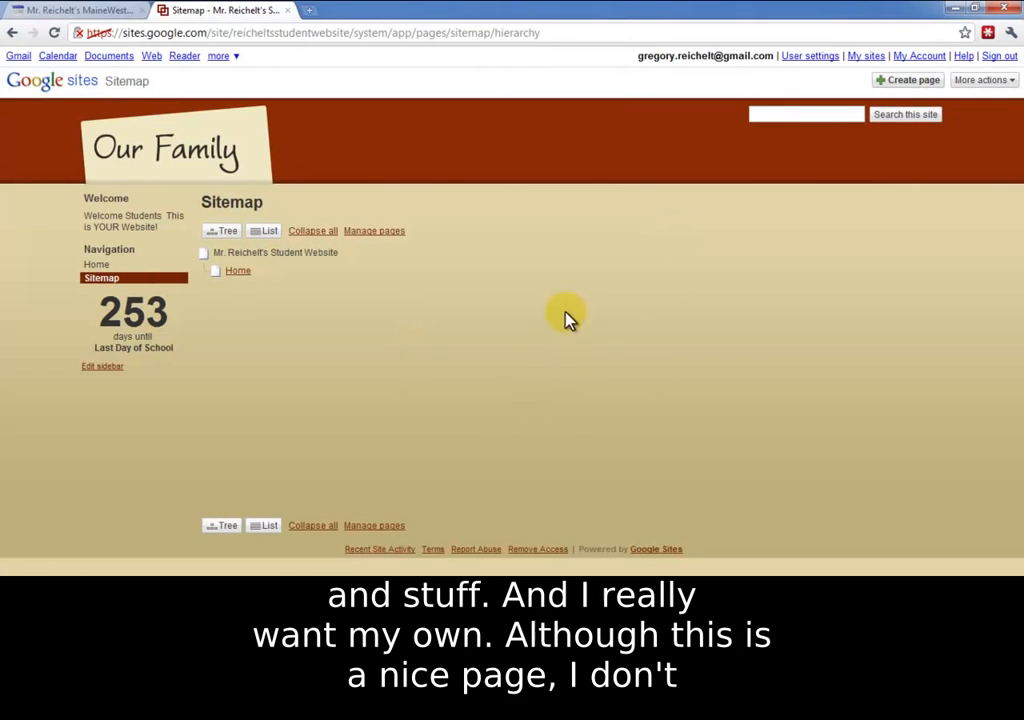
left_click(980, 82)
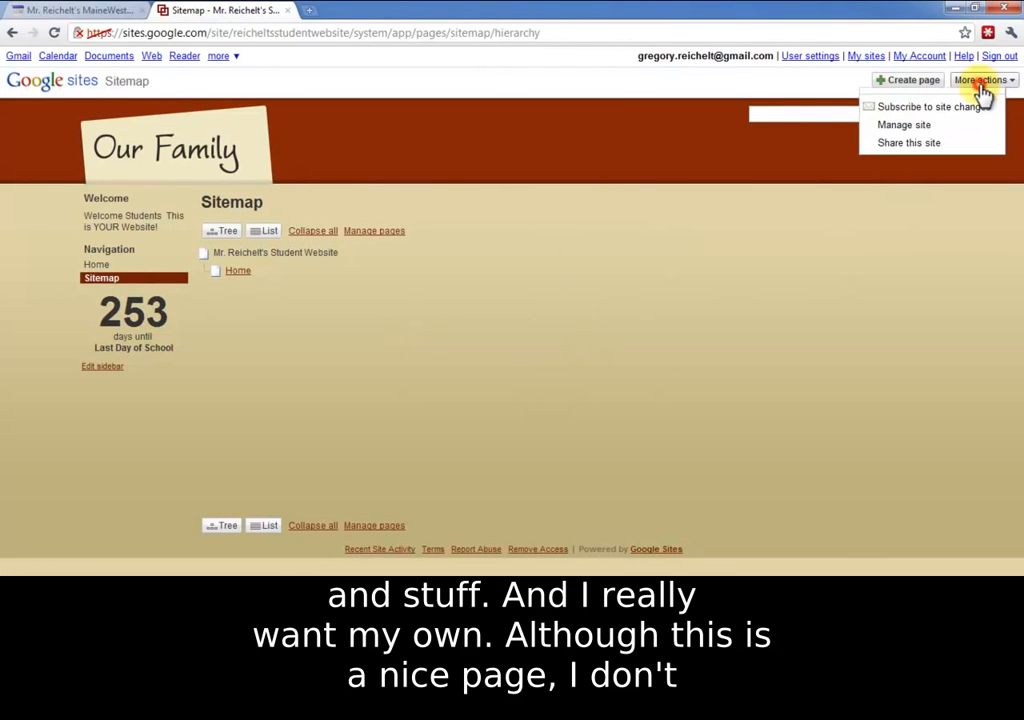
left_click(842, 243)
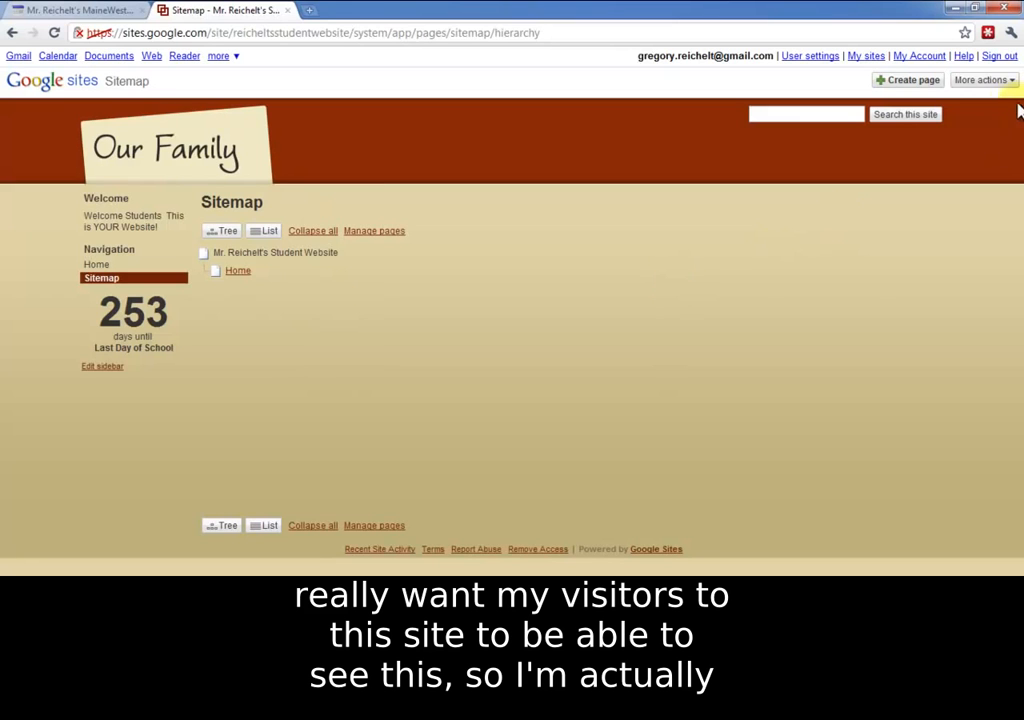
Uncheck Sitemap in the sidebar Navigation settings, stay on the layout page, and save changes
left_click(992, 86)
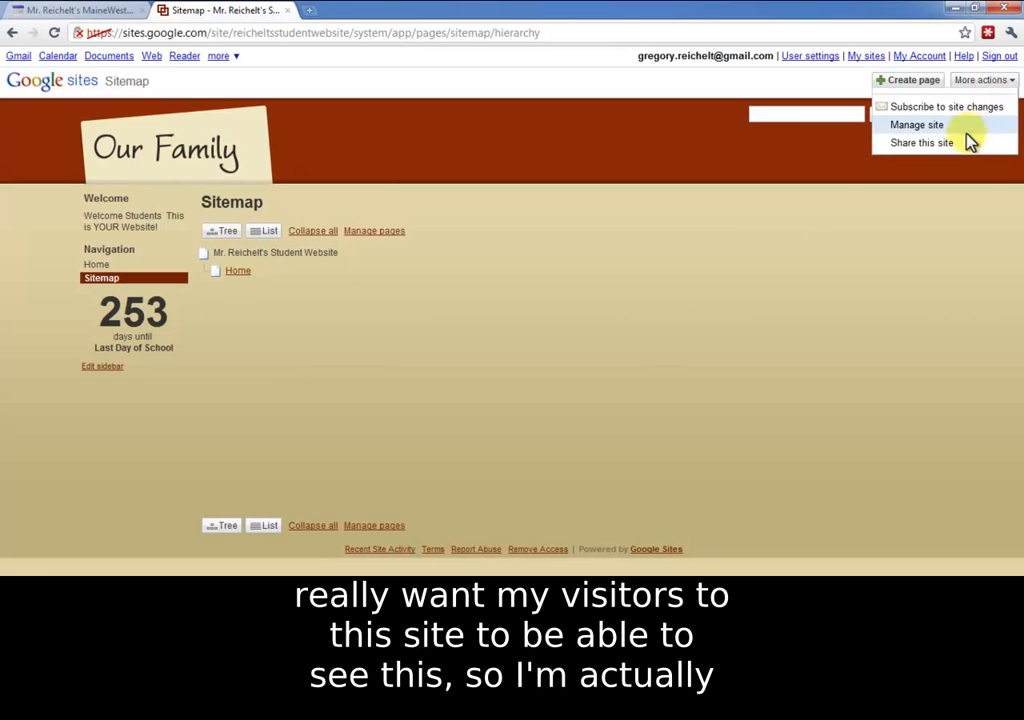
left_click(537, 408)
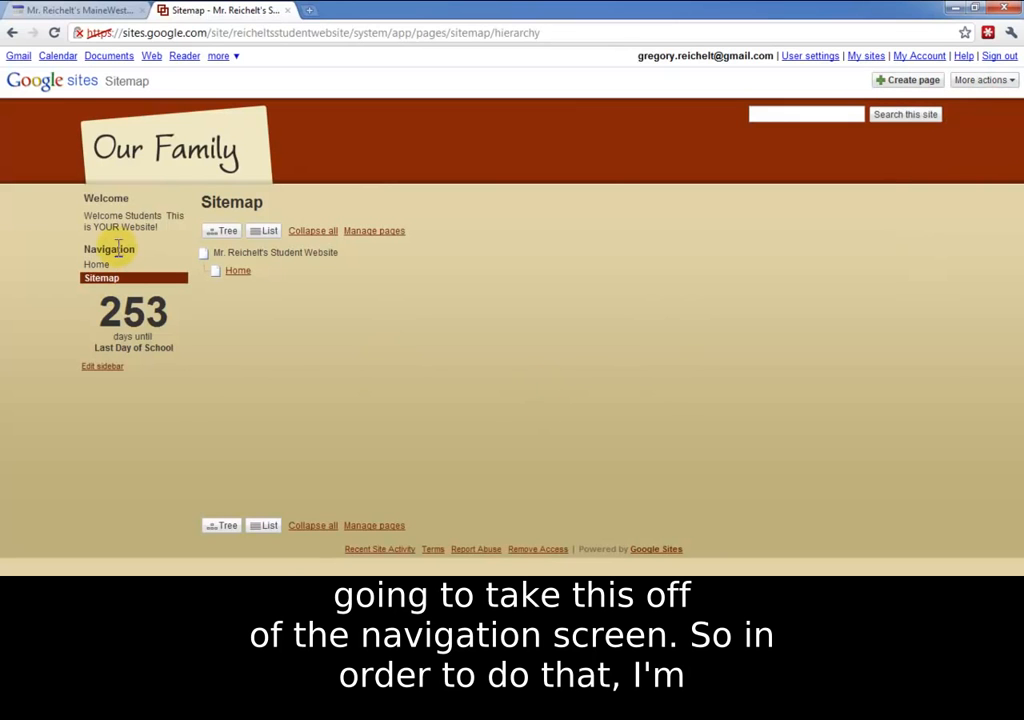
left_click(106, 367)
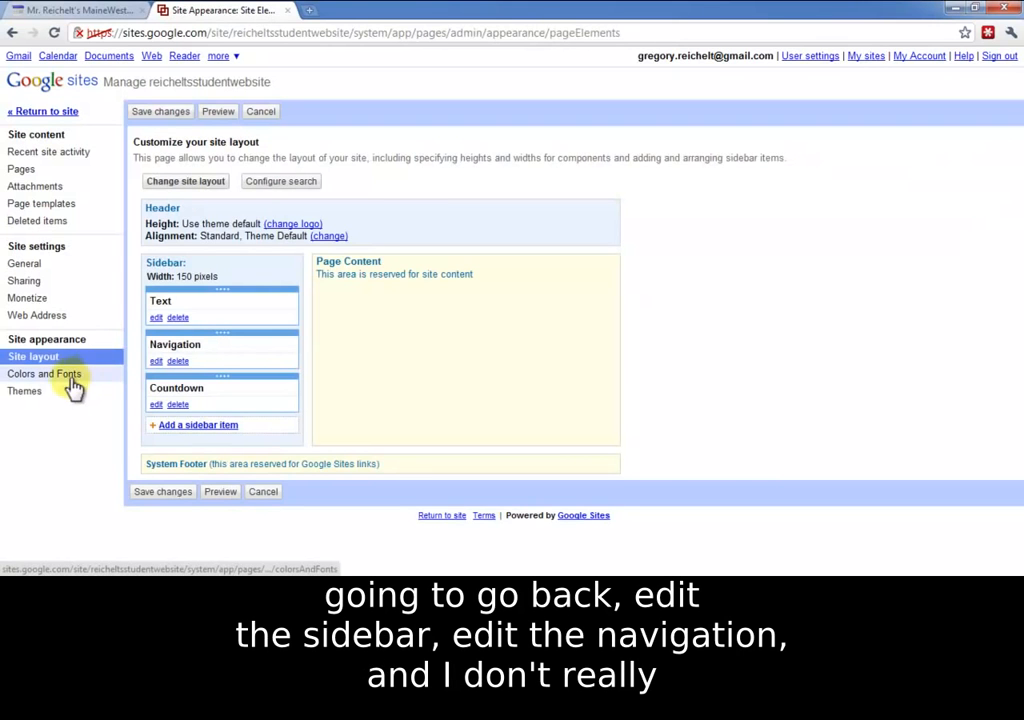
left_click(157, 361)
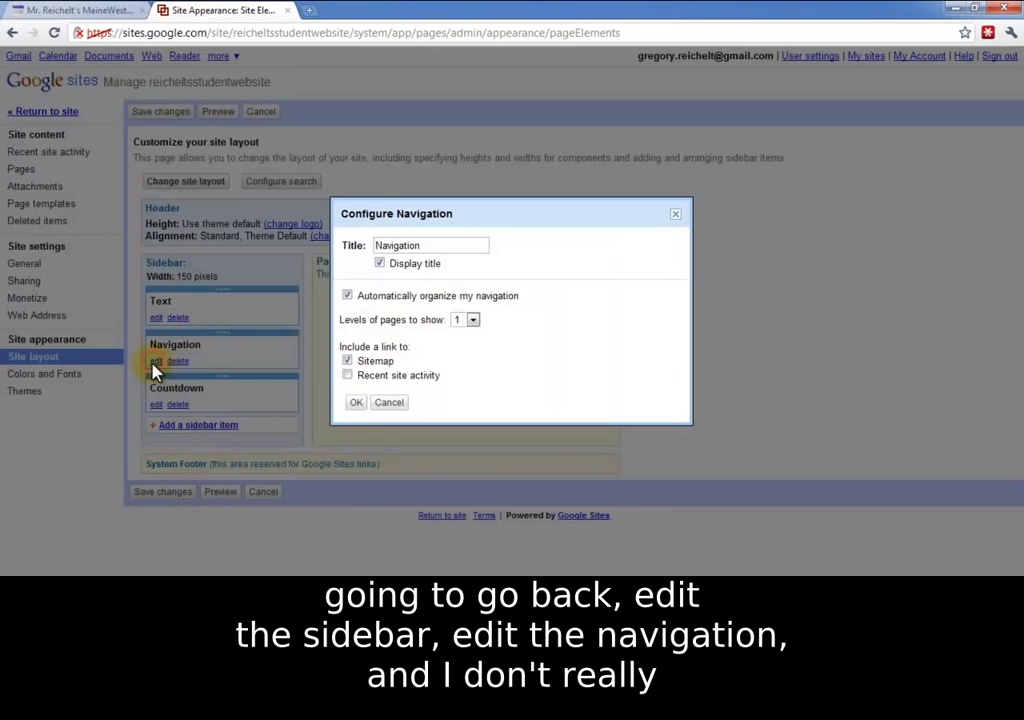
left_click(347, 360)
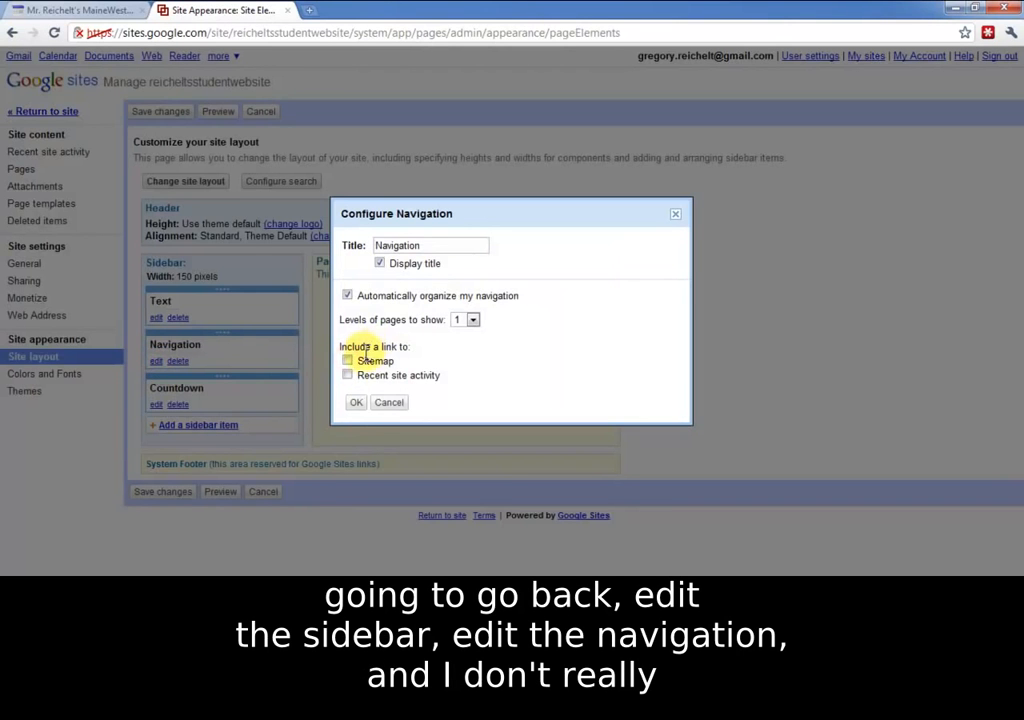
left_click(356, 403)
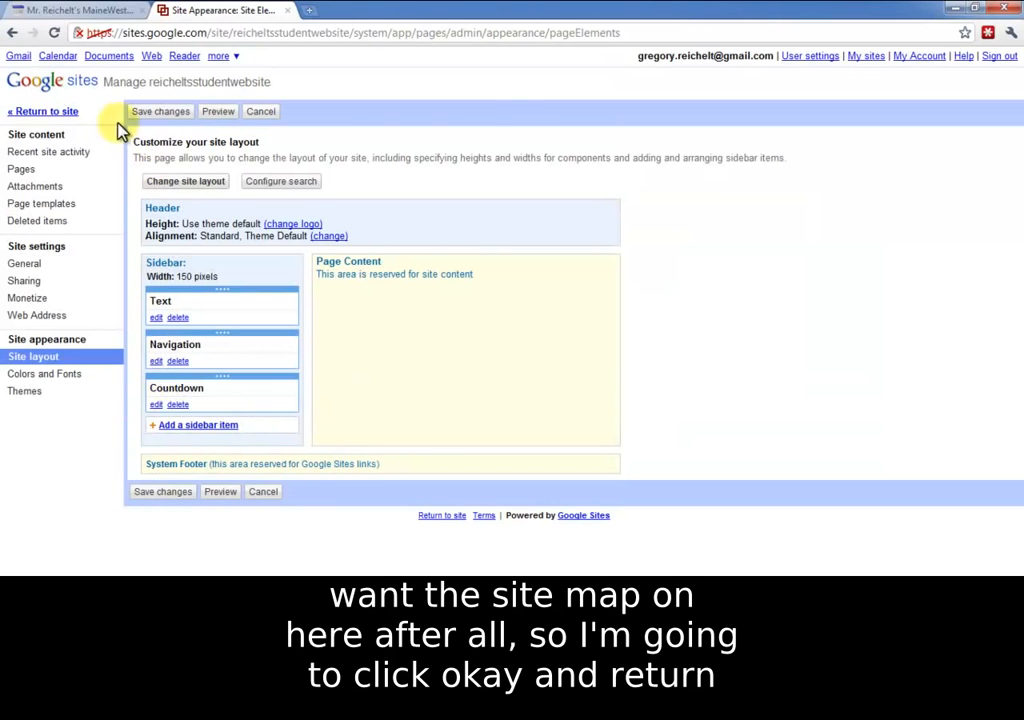
left_click(53, 114)
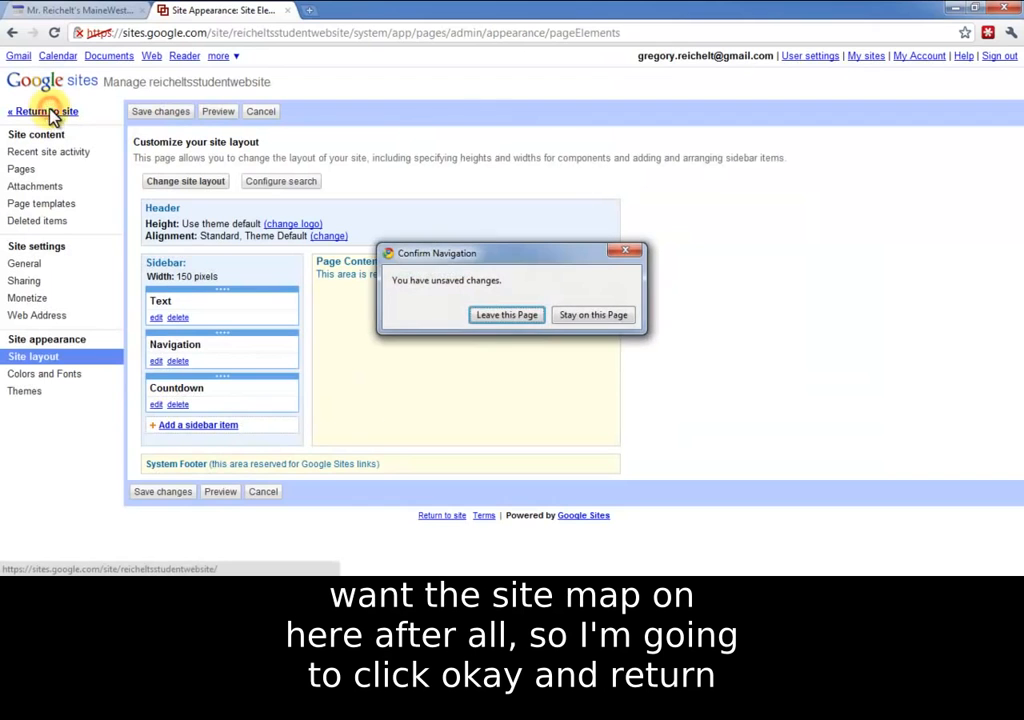
left_click(597, 316)
left_click(168, 498)
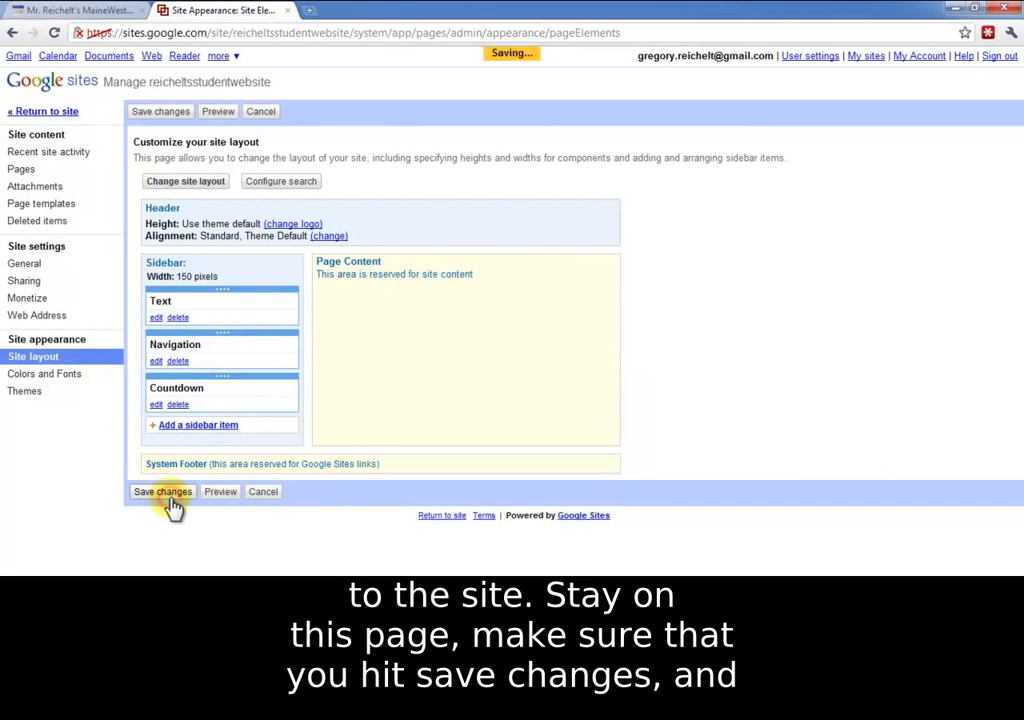
Create a new page named 'Class 1' at the top level and save it
left_click(58, 113)
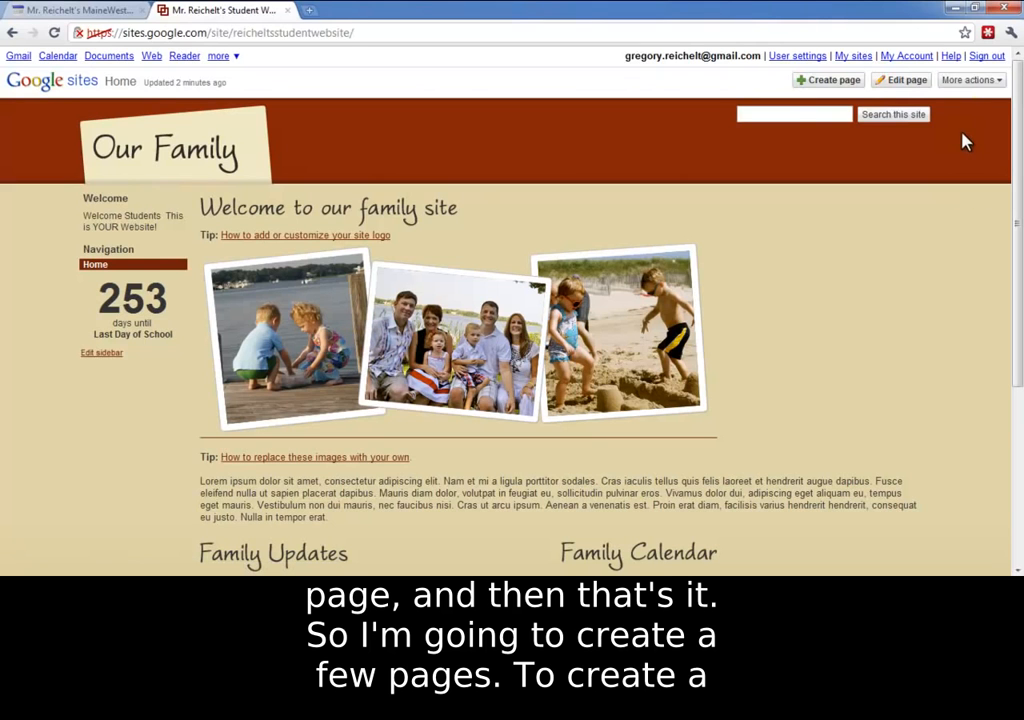
left_click(851, 83)
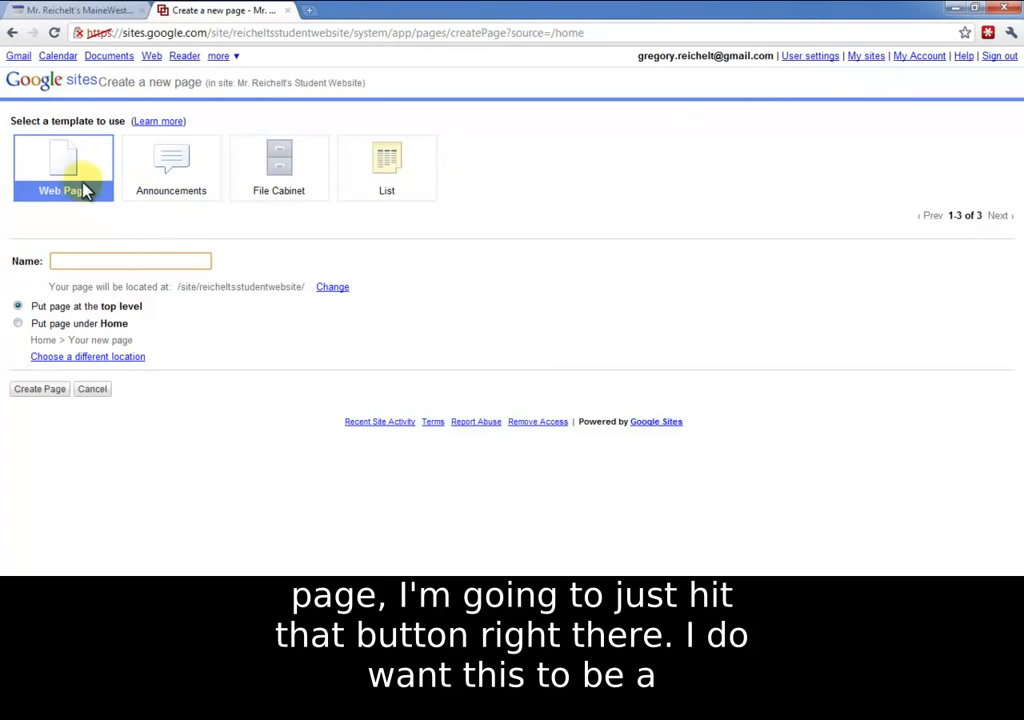
left_click(107, 263)
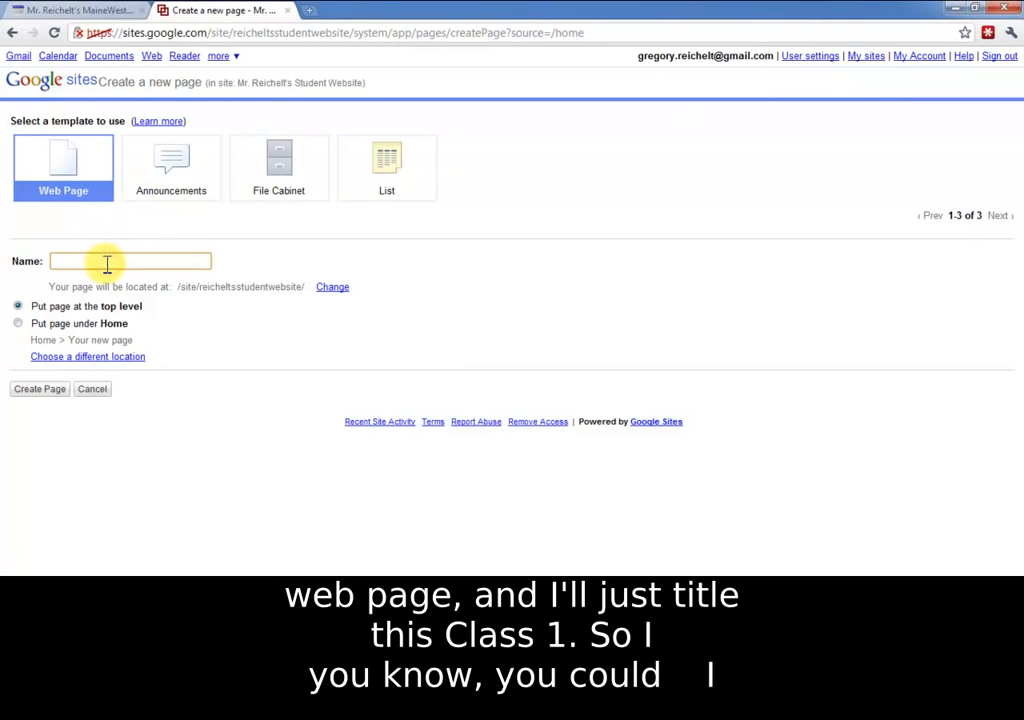
type("Class 1")
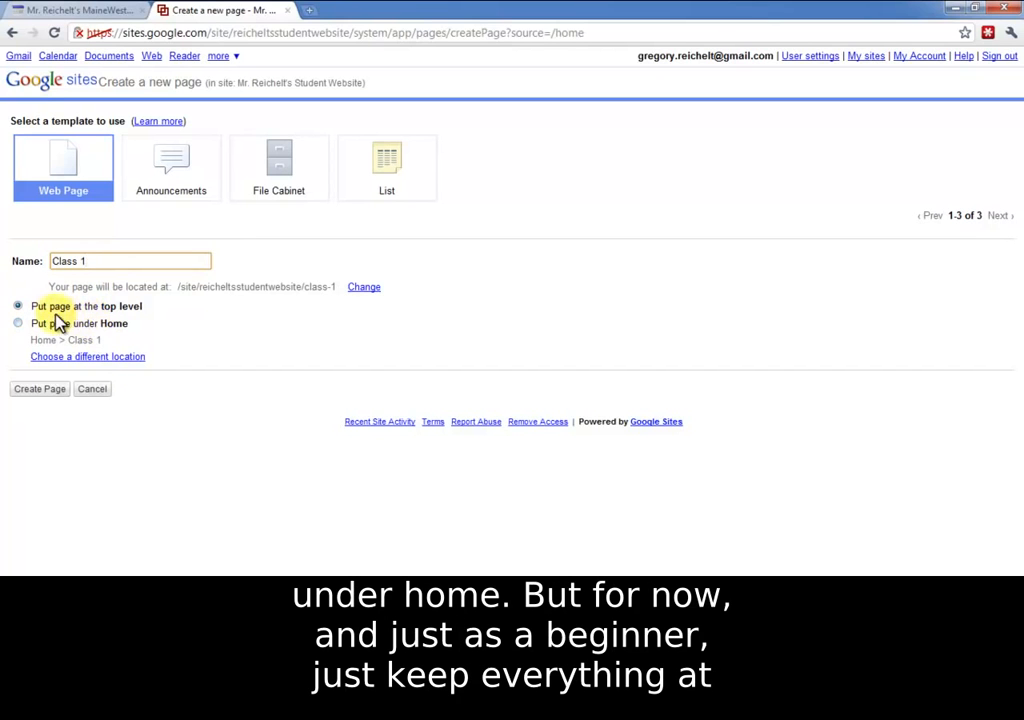
left_click(48, 391)
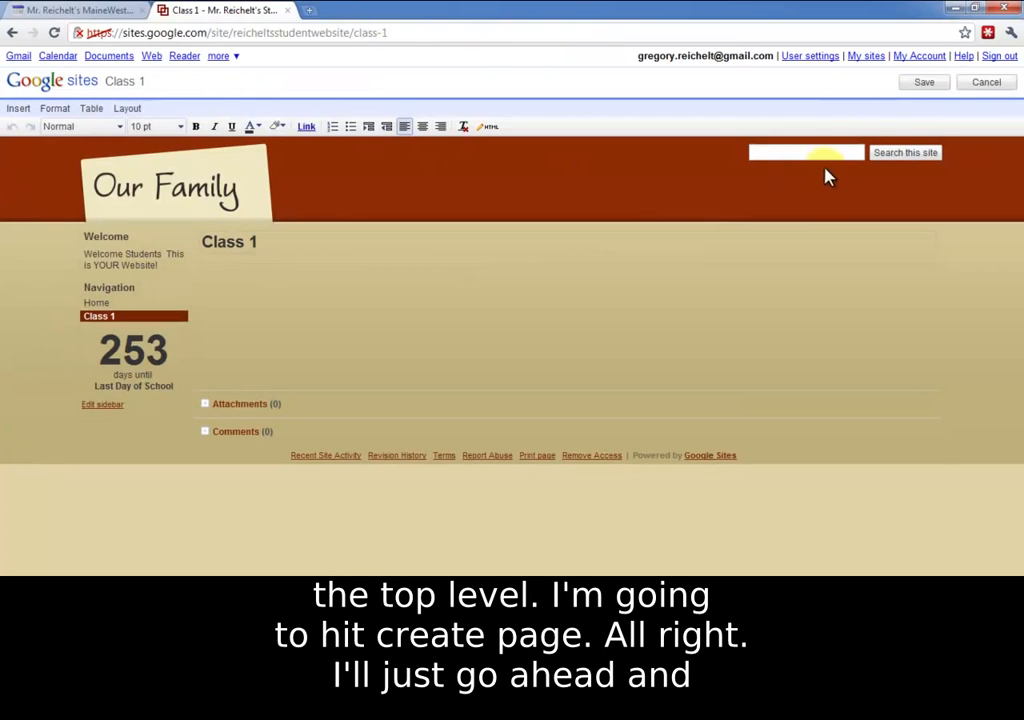
left_click(922, 86)
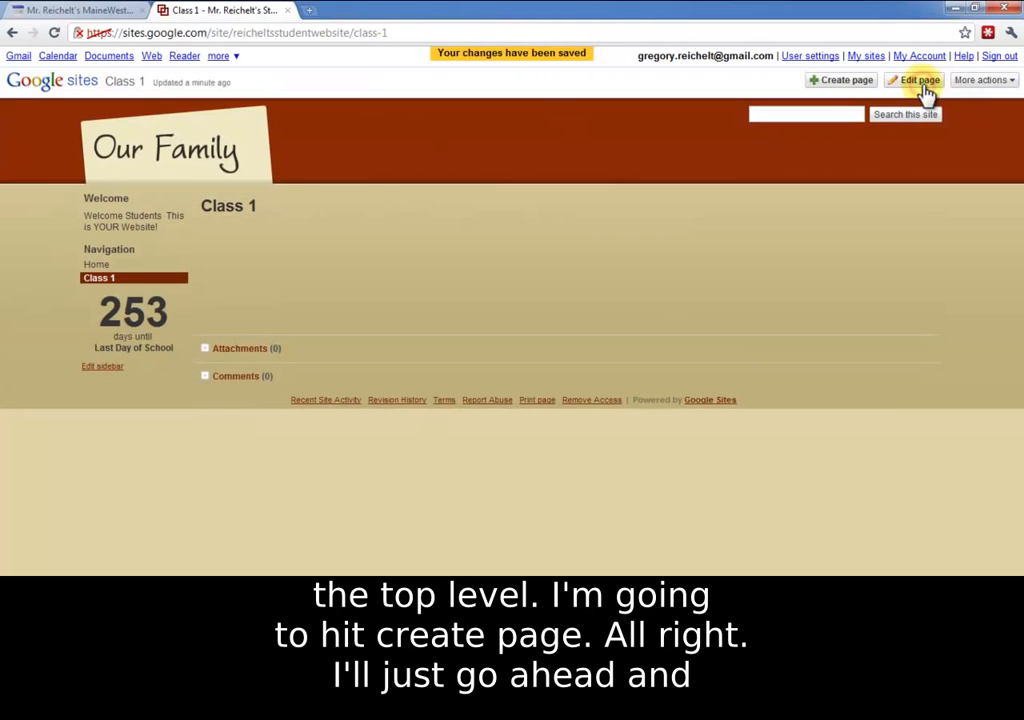
Create and save a top-level page named 'Class 2'
left_click(861, 88)
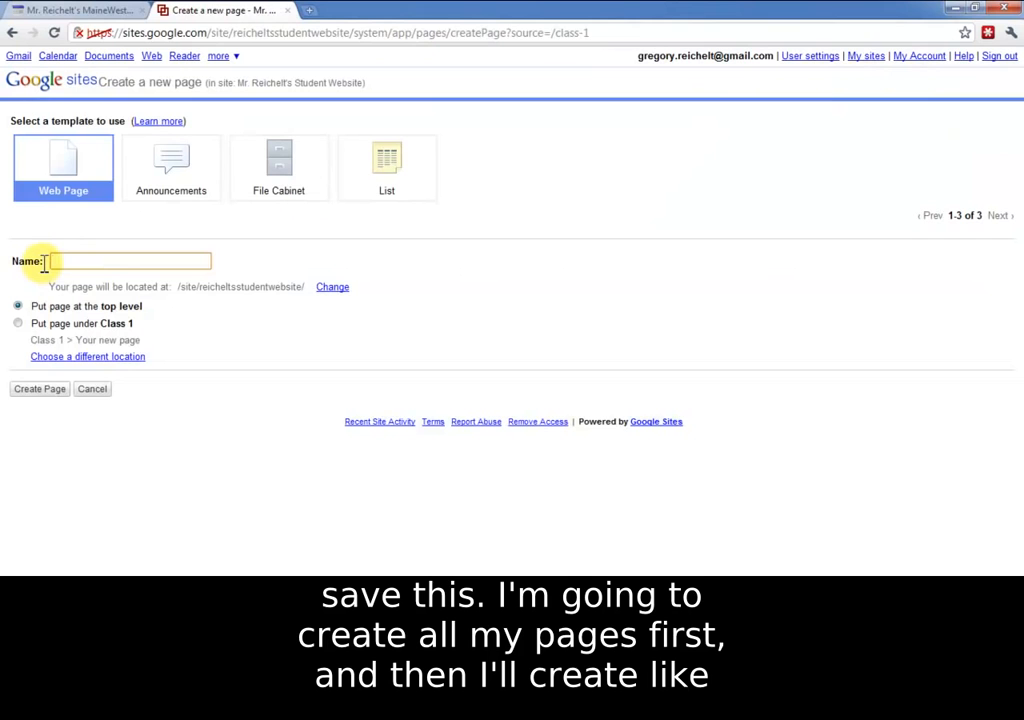
type("Class 2")
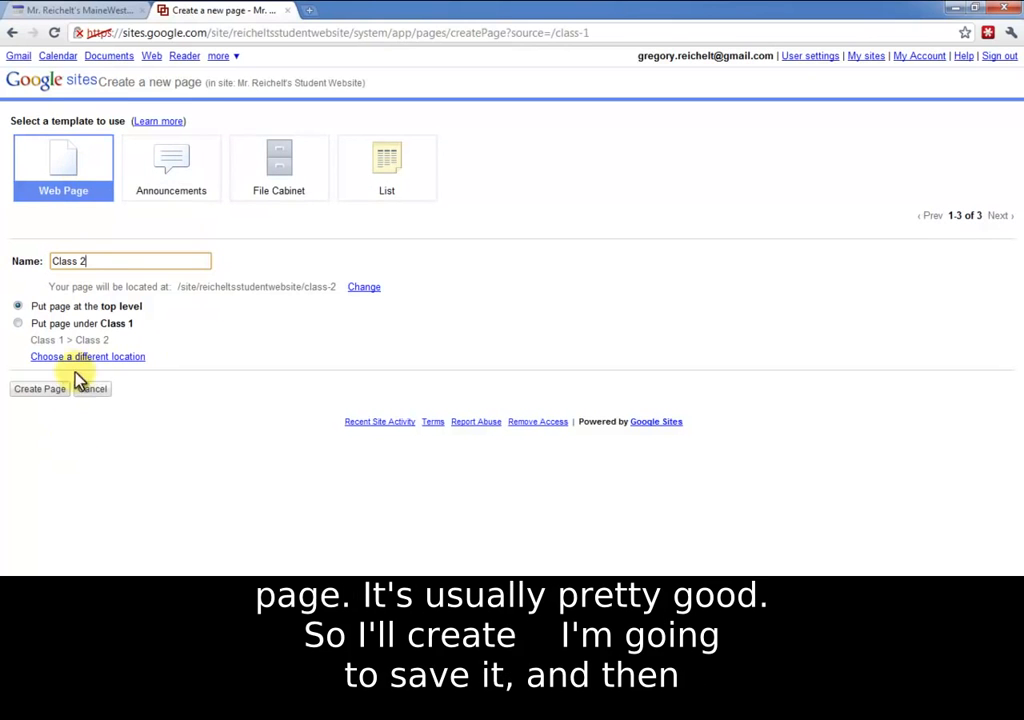
left_click(49, 391)
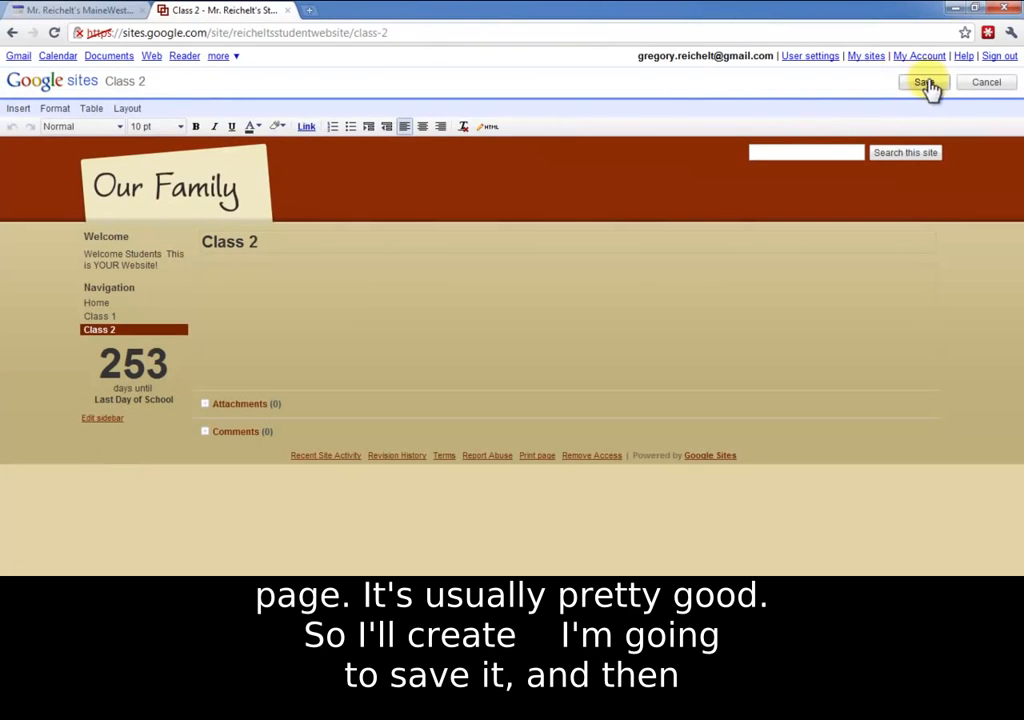
left_click(924, 84)
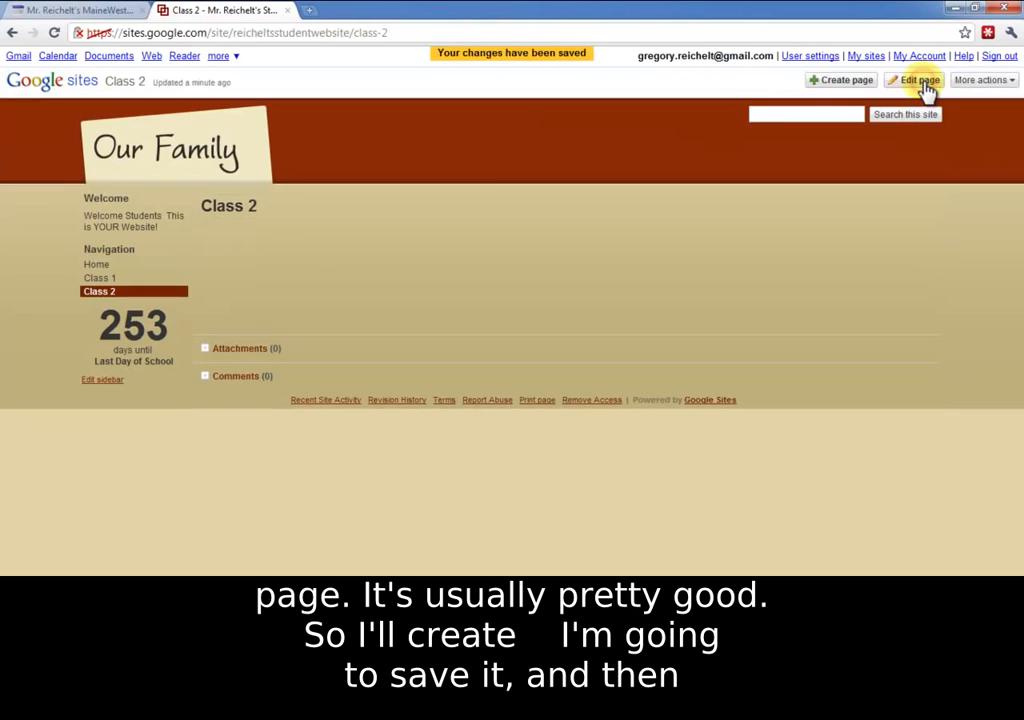
Create and save a top-level page named 'Class 3'
left_click(858, 84)
type("Class ")
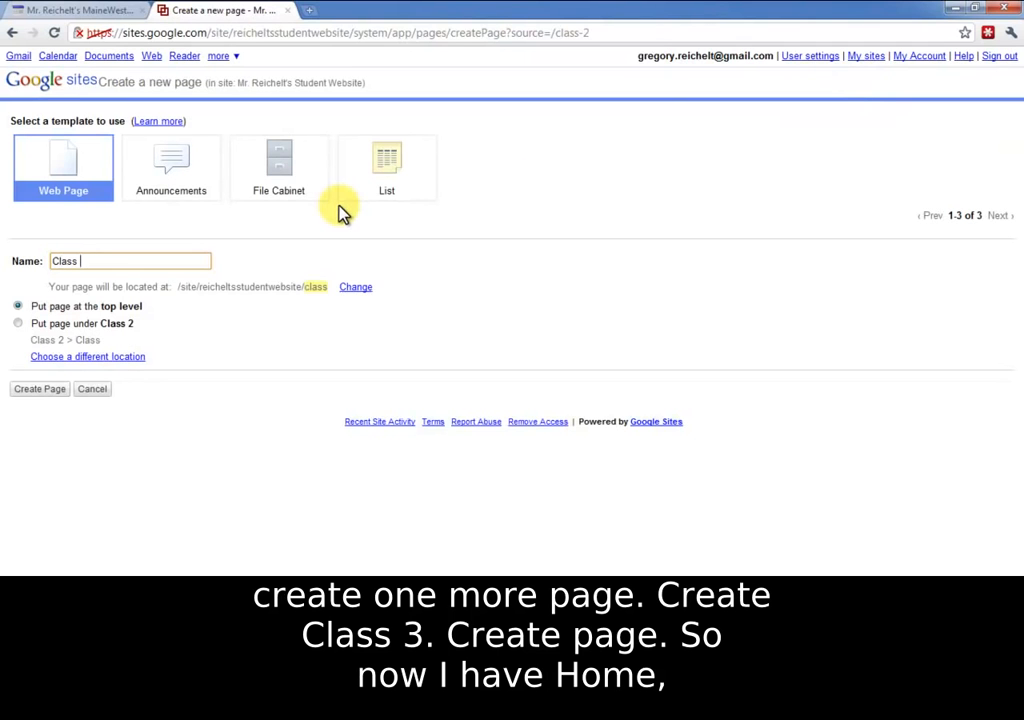
type("3")
left_click(38, 390)
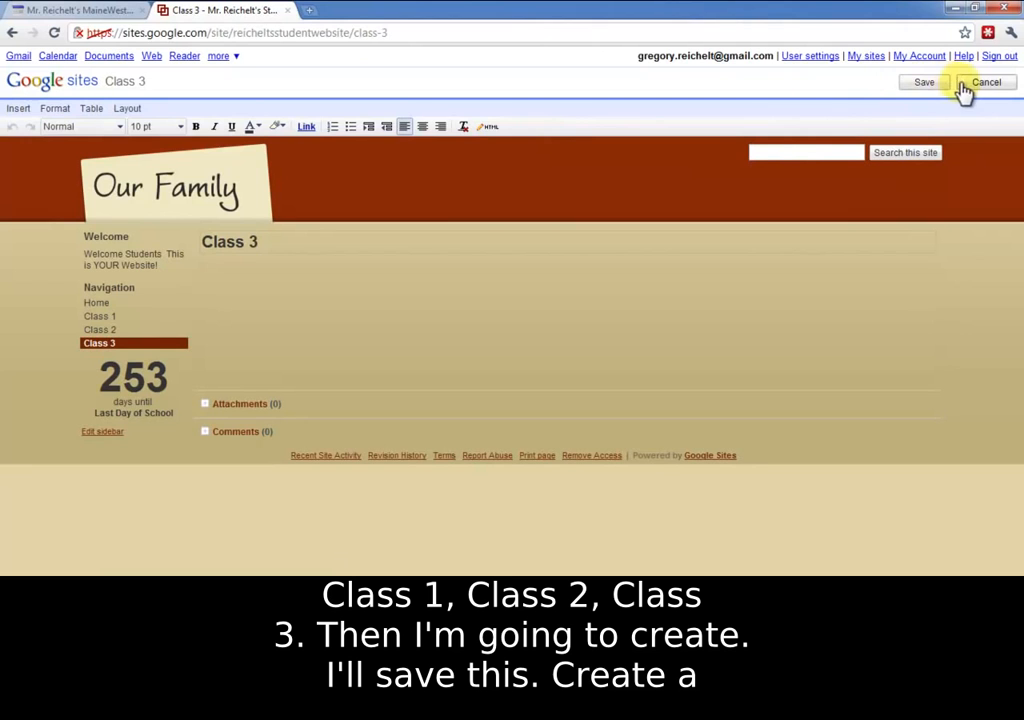
left_click(924, 85)
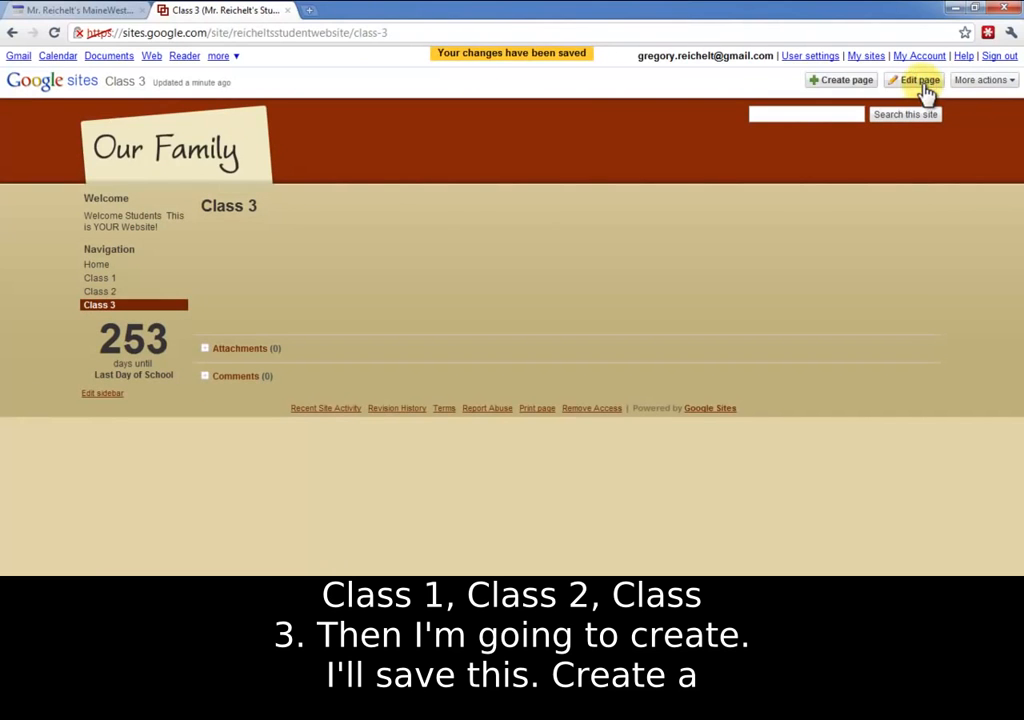
Create and save a new page named 'Classroom Rules'
left_click(857, 84)
type("Classroom Rules")
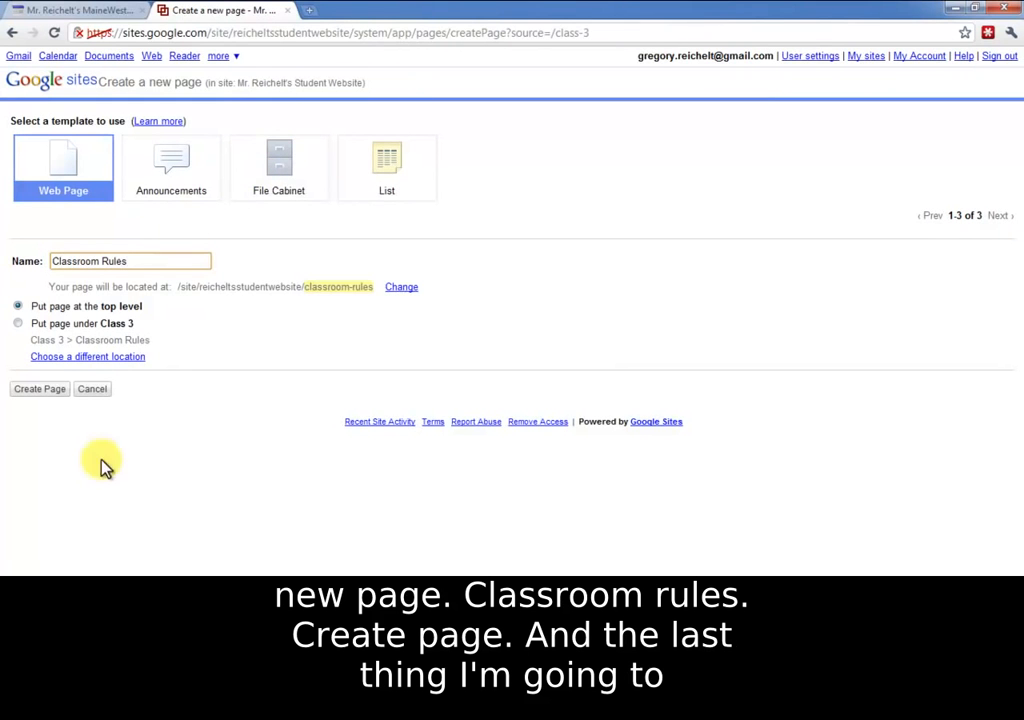
left_click(55, 390)
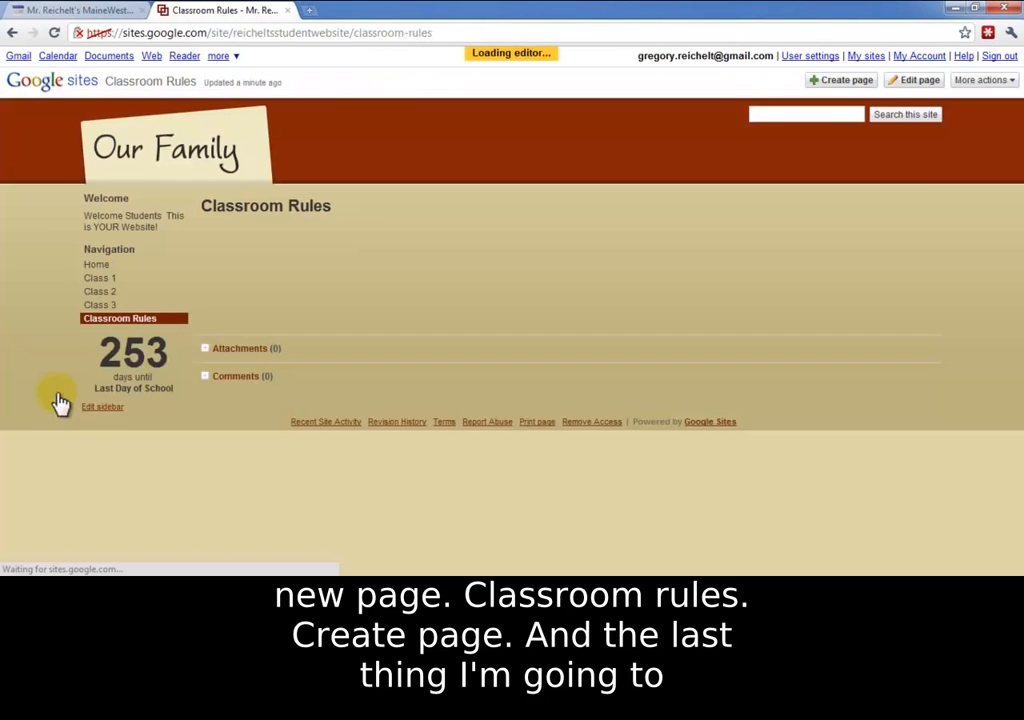
left_click(921, 83)
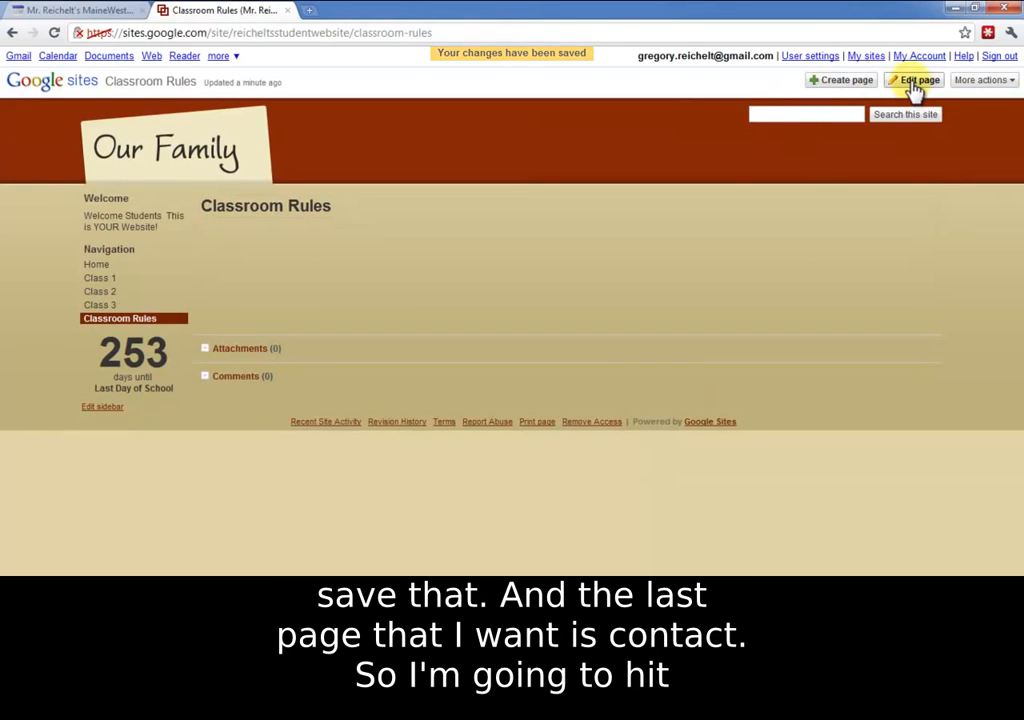
Create and save a new page named 'Contact'
left_click(853, 85)
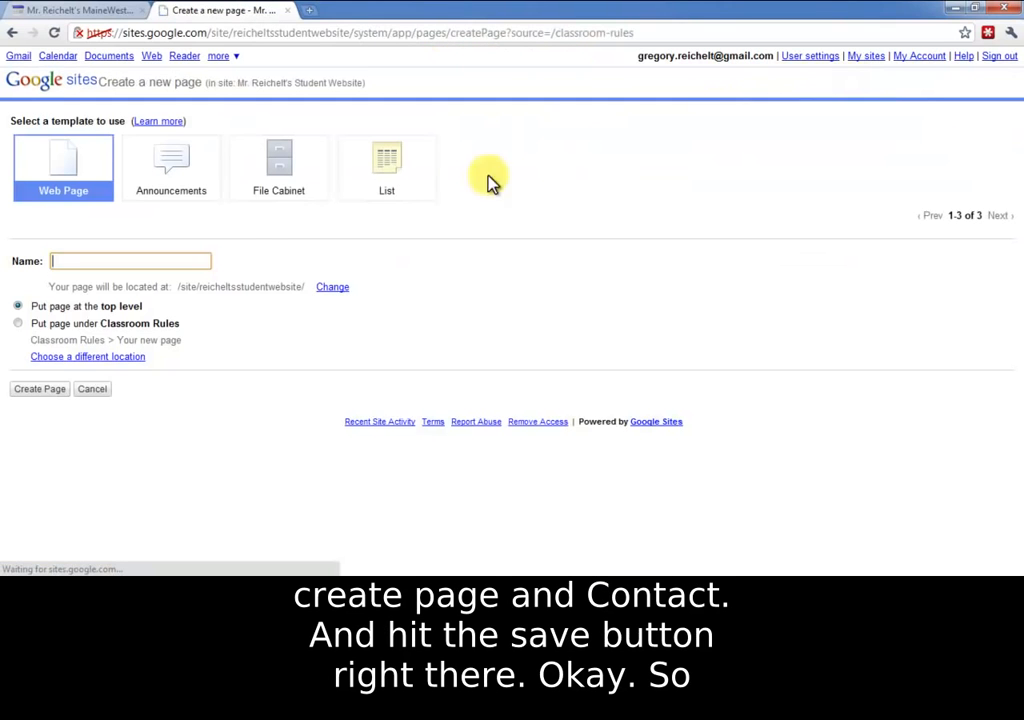
type("Contact")
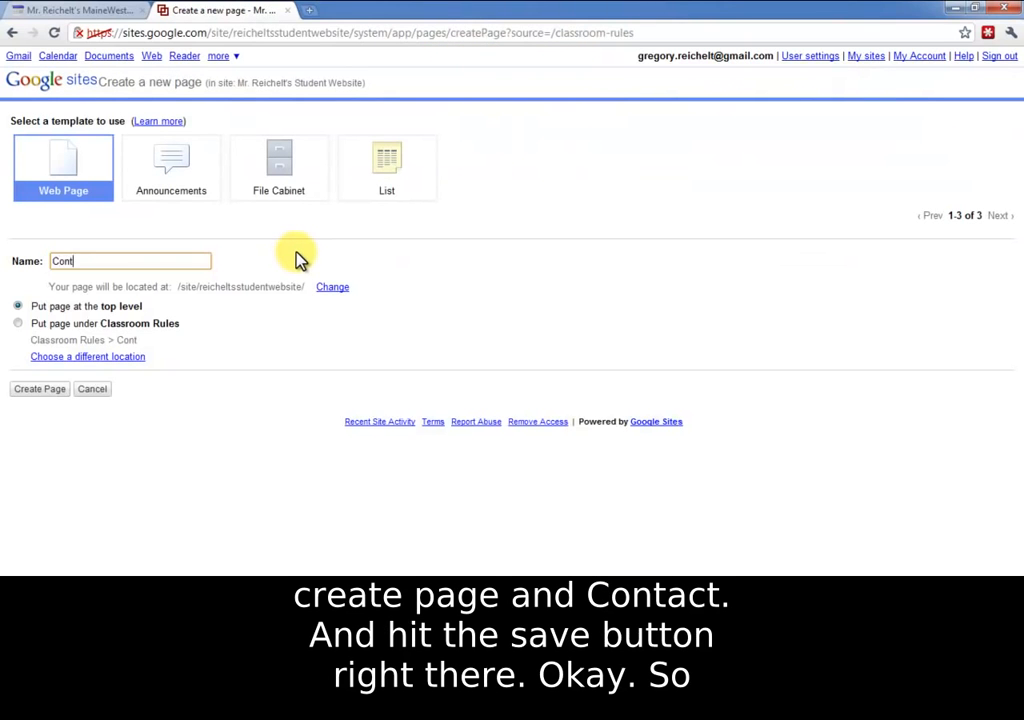
left_click(38, 390)
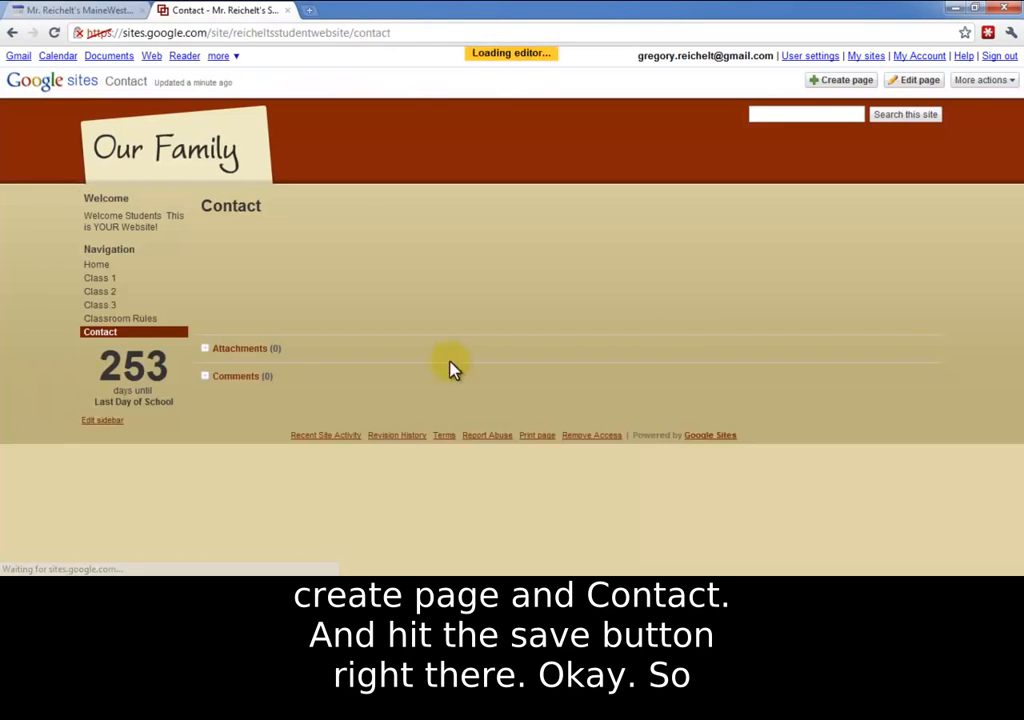
left_click(925, 84)
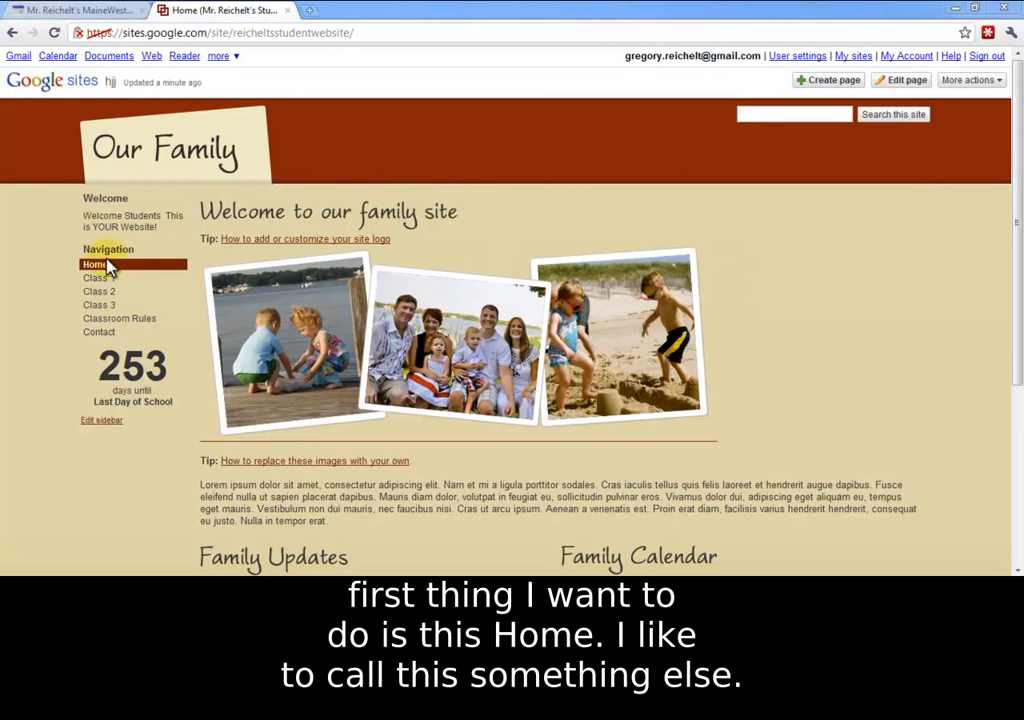
Replace the home page title 'Home' with 'Welcome' and save the page
left_click(903, 80)
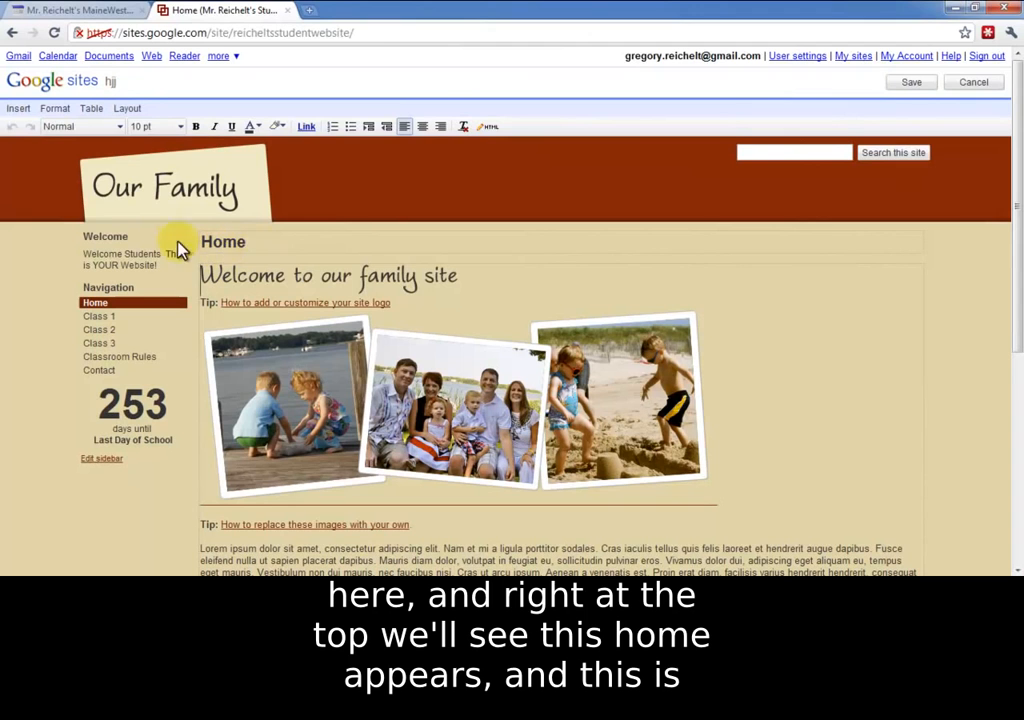
left_click_drag(257, 245, 75, 251)
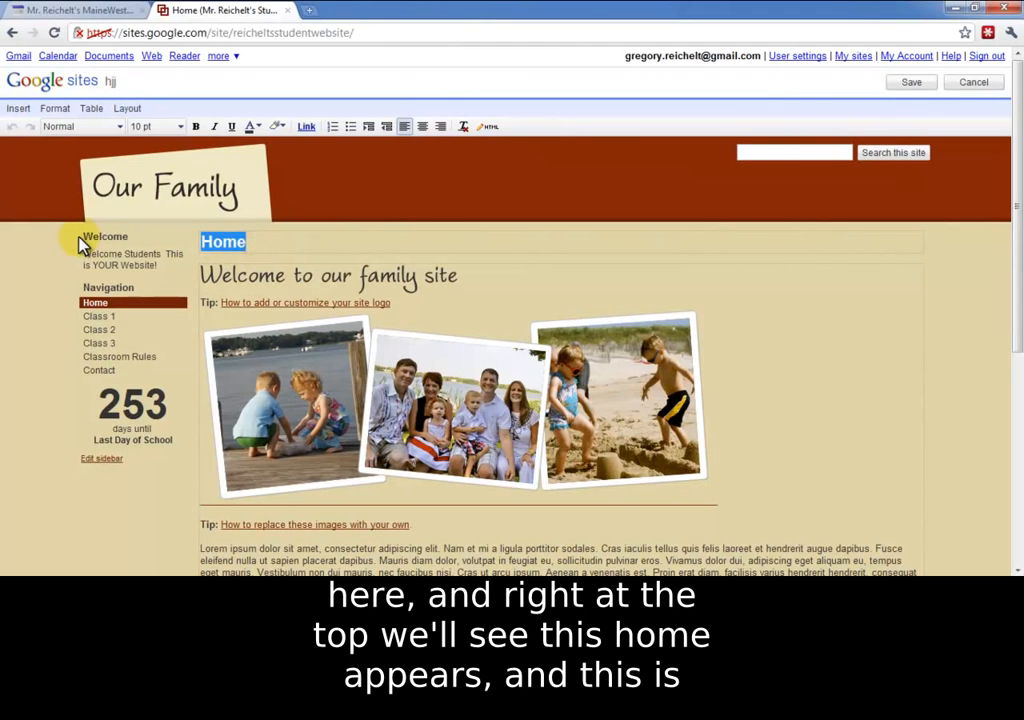
type("Welcome")
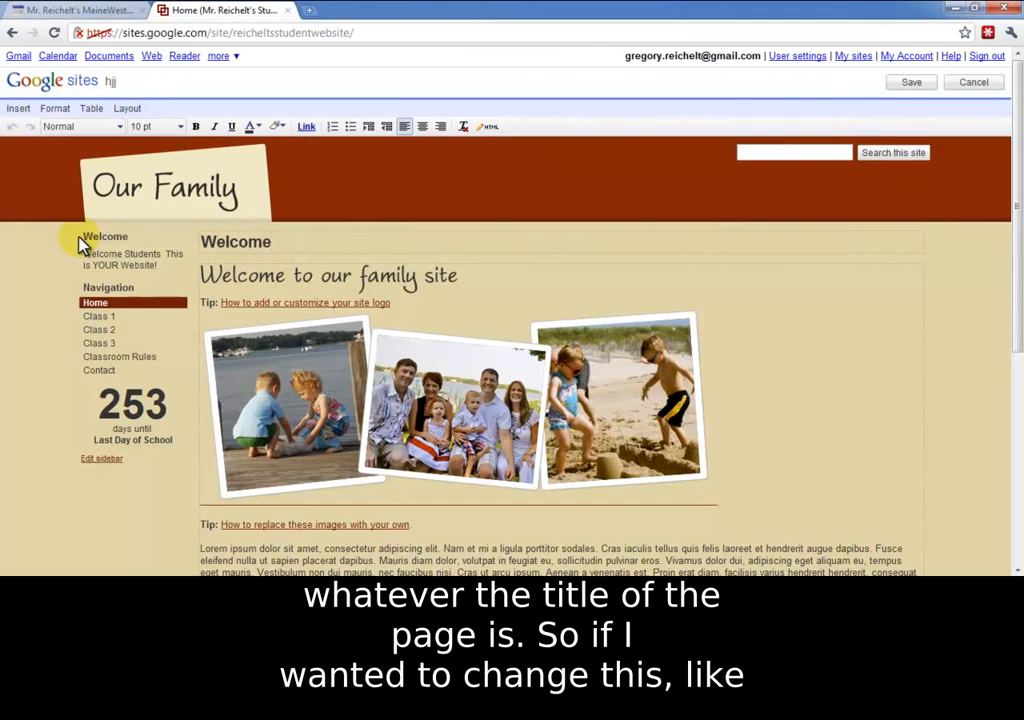
left_click(913, 84)
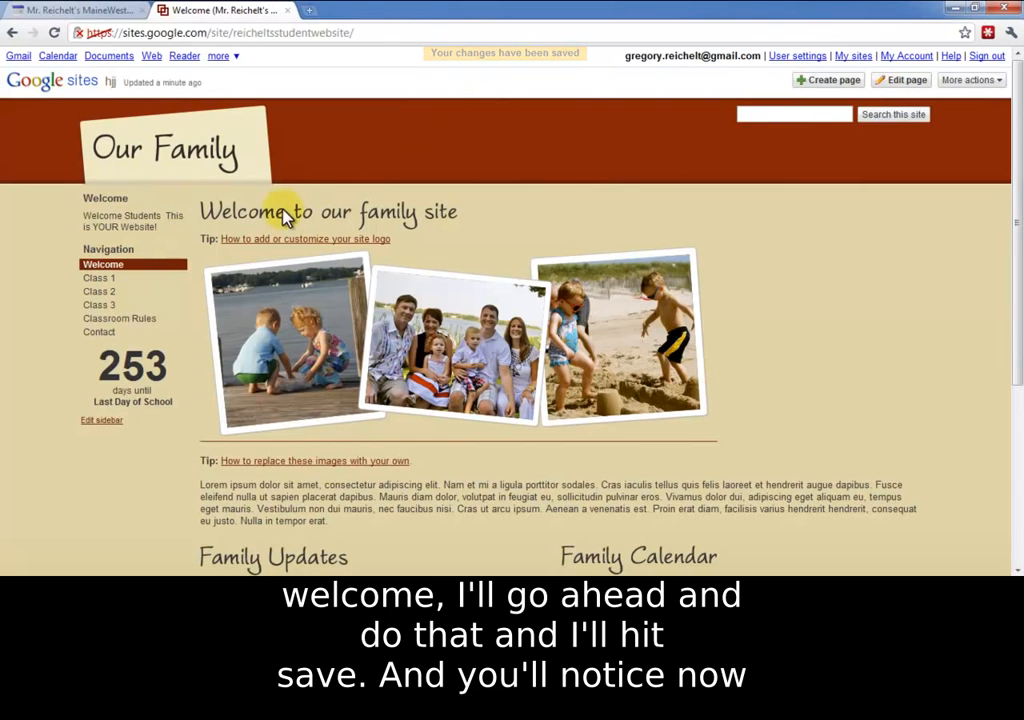
left_click(975, 80)
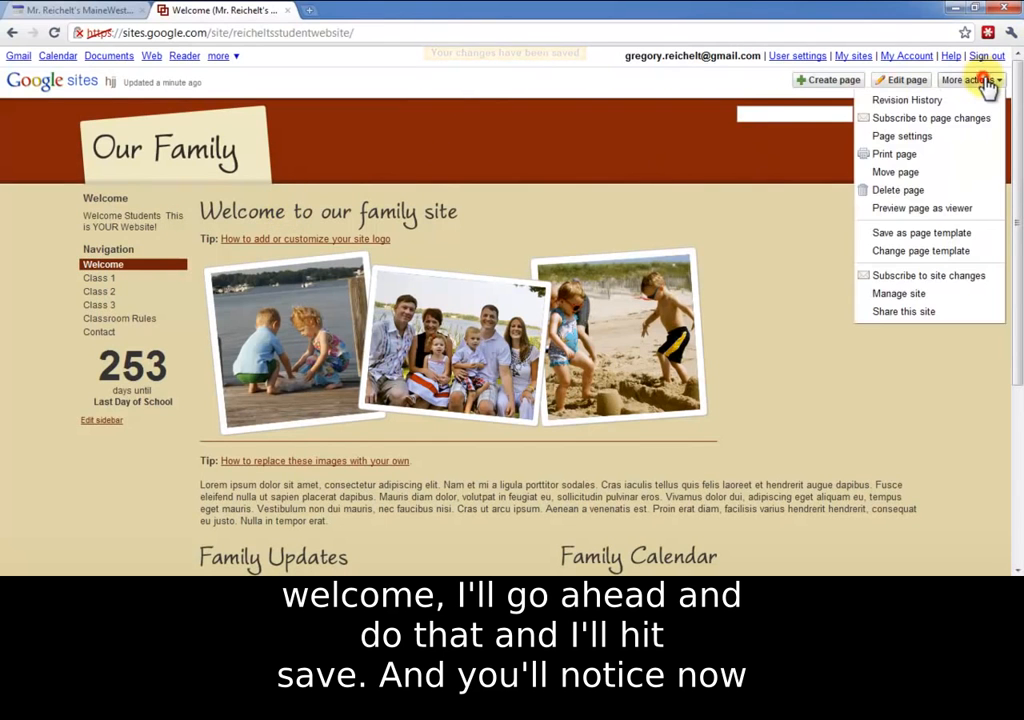
In Page settings, enable Show page title and change the page URL from 'home' to 'welcome'
left_click(928, 139)
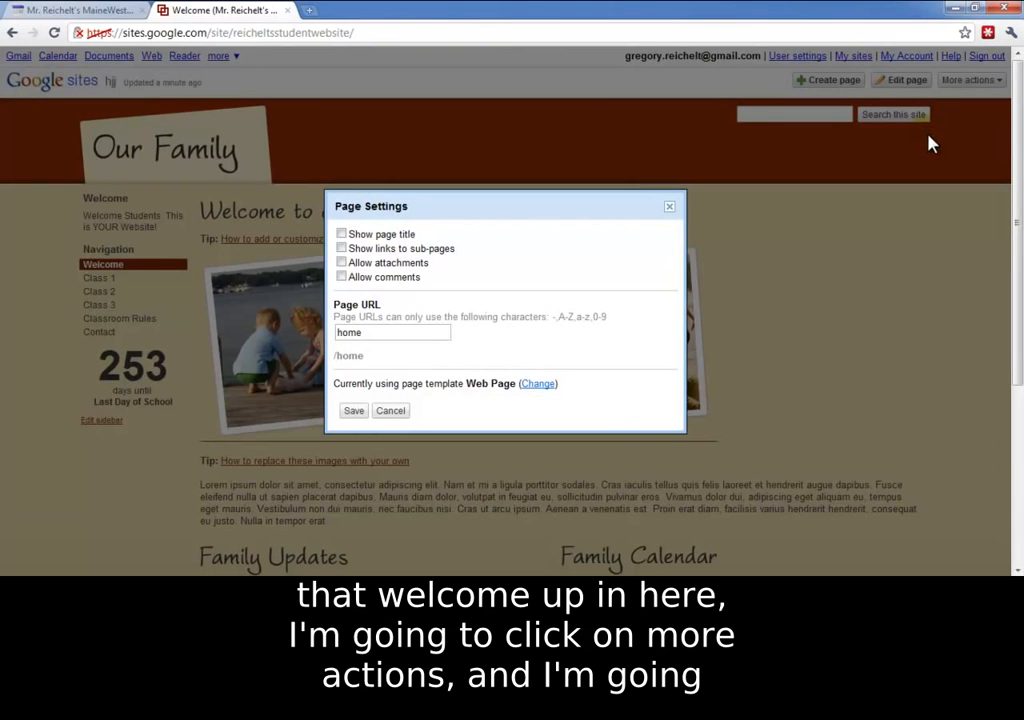
left_click(341, 234)
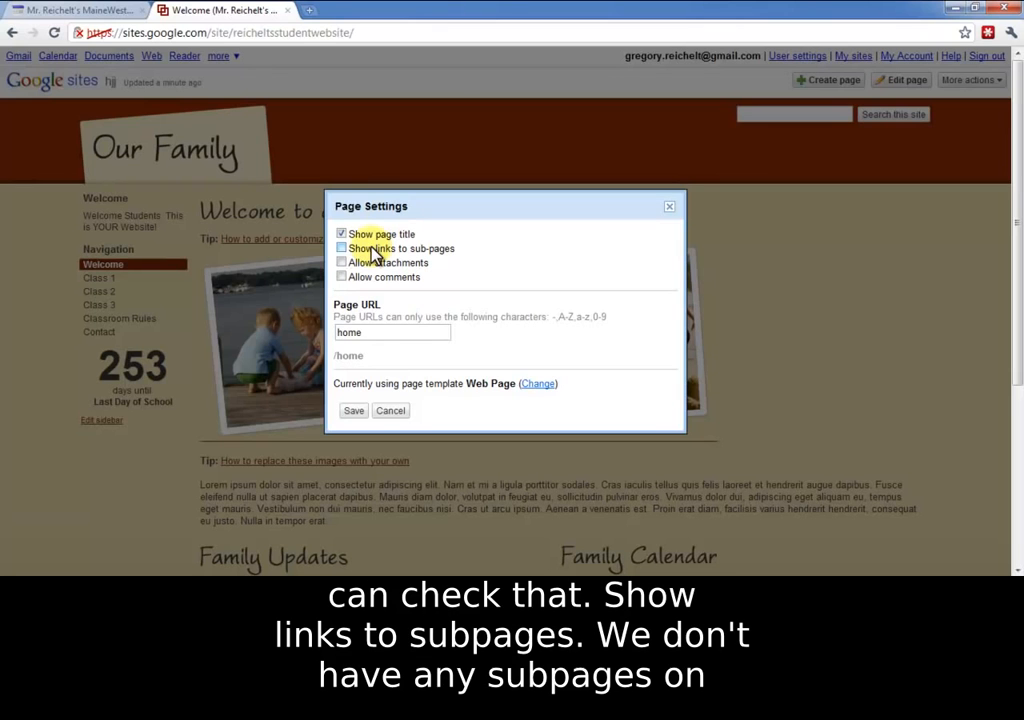
double_click(363, 332)
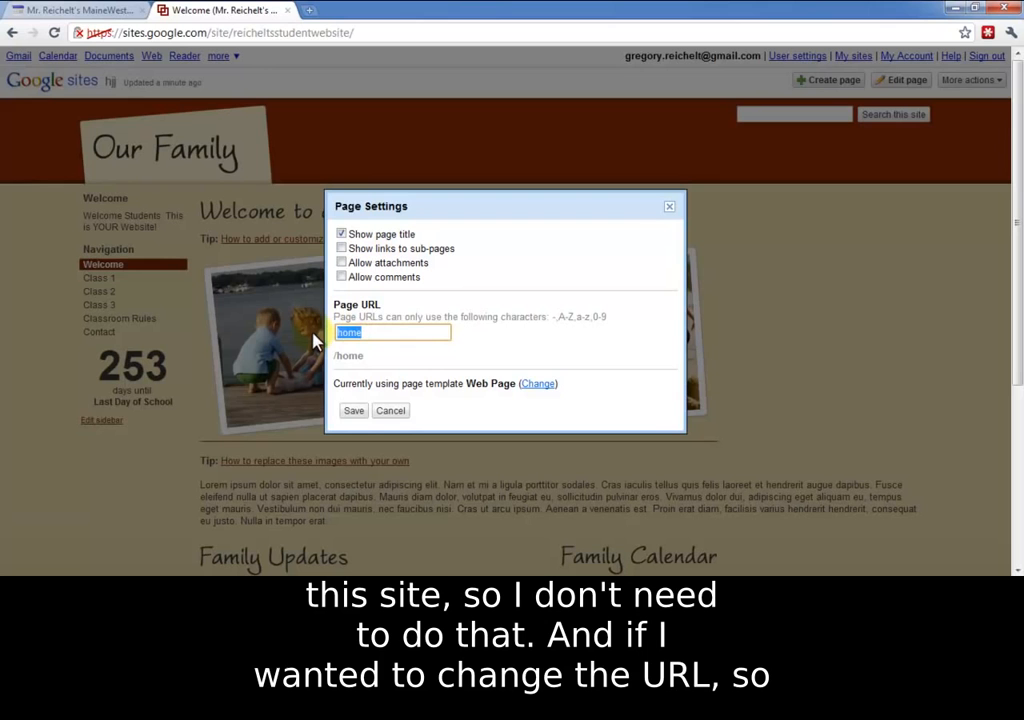
type("welcome")
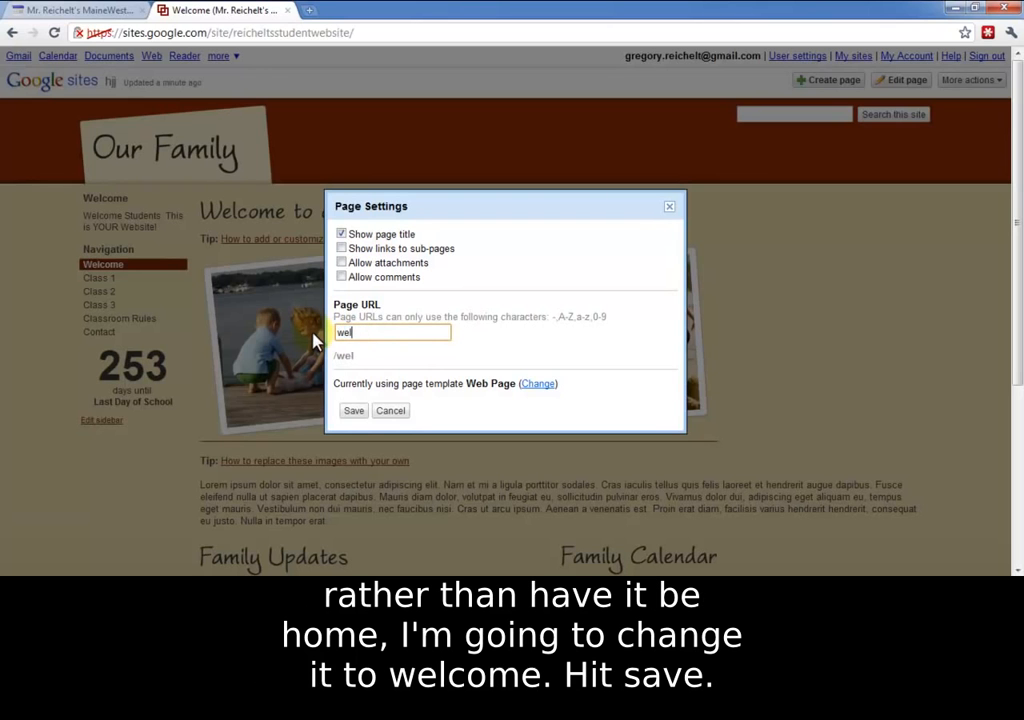
left_click(359, 414)
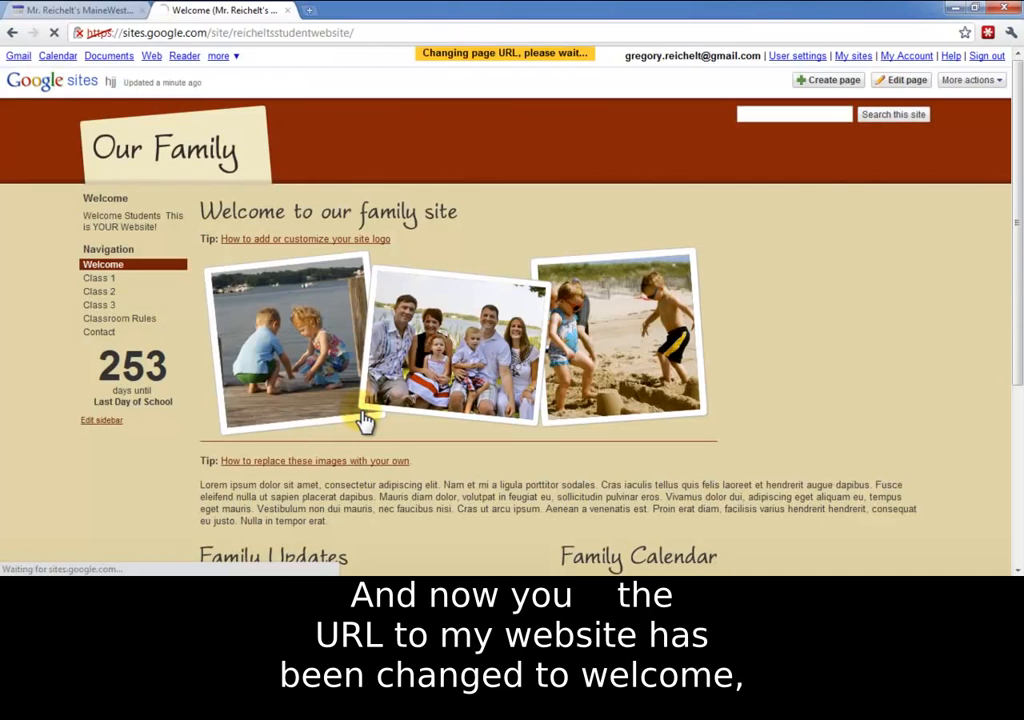